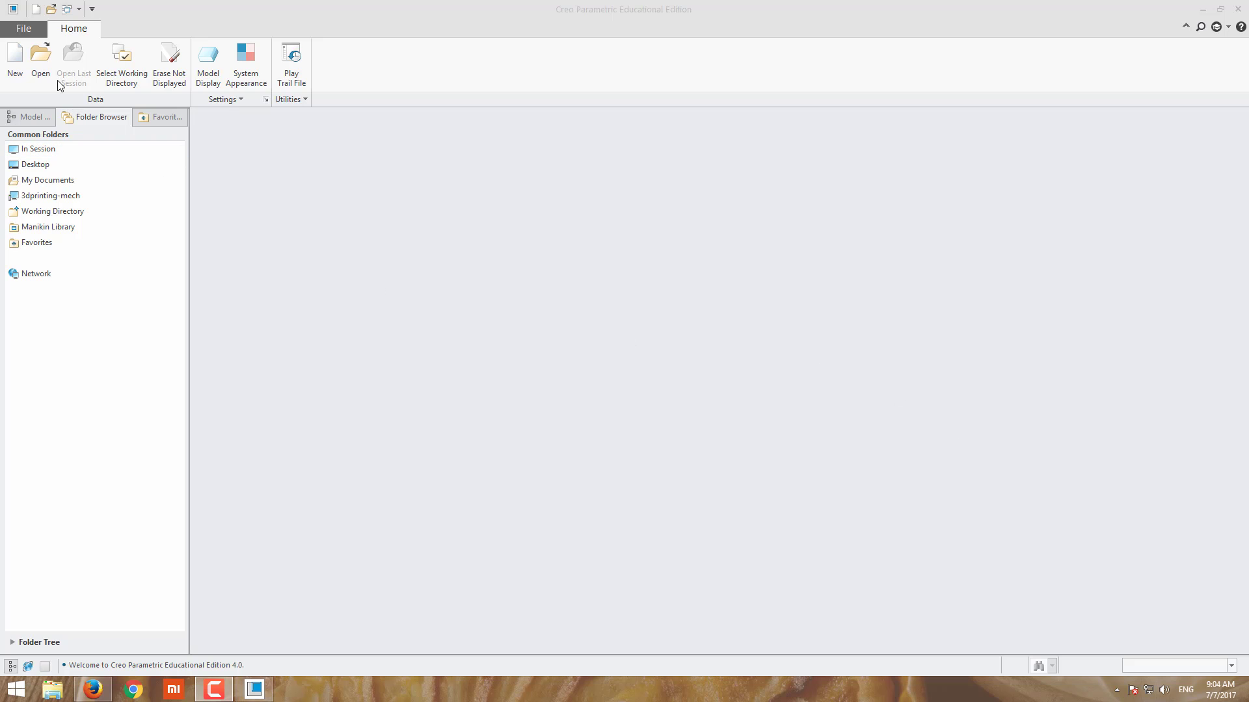
Create solid part PRT0001 with the default template off and mmns_part_solid selected.
left_click(14, 61)
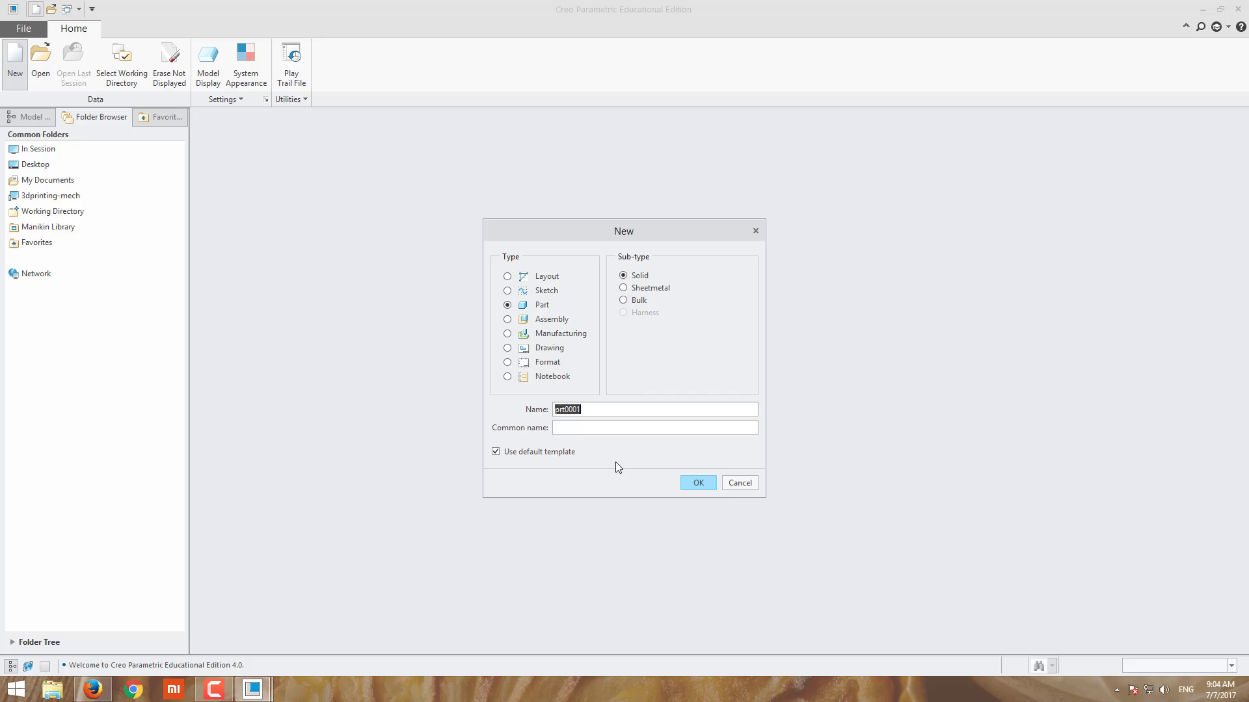
left_click(528, 455)
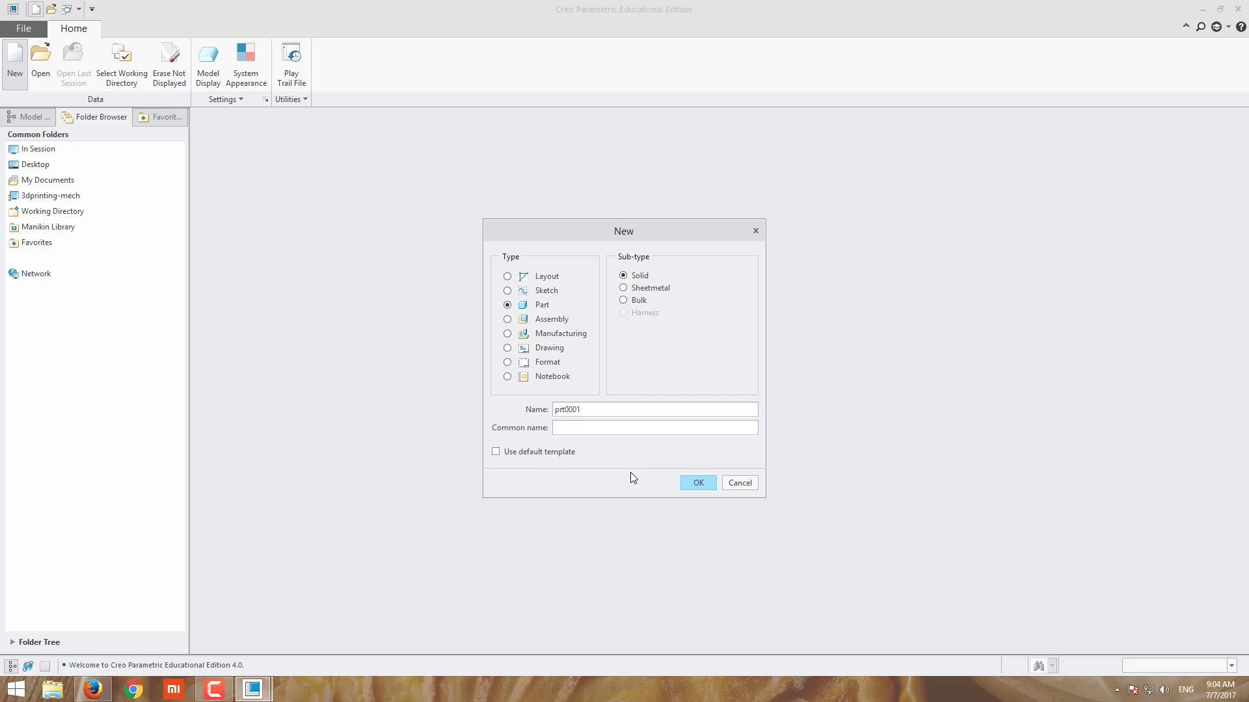
left_click(698, 483)
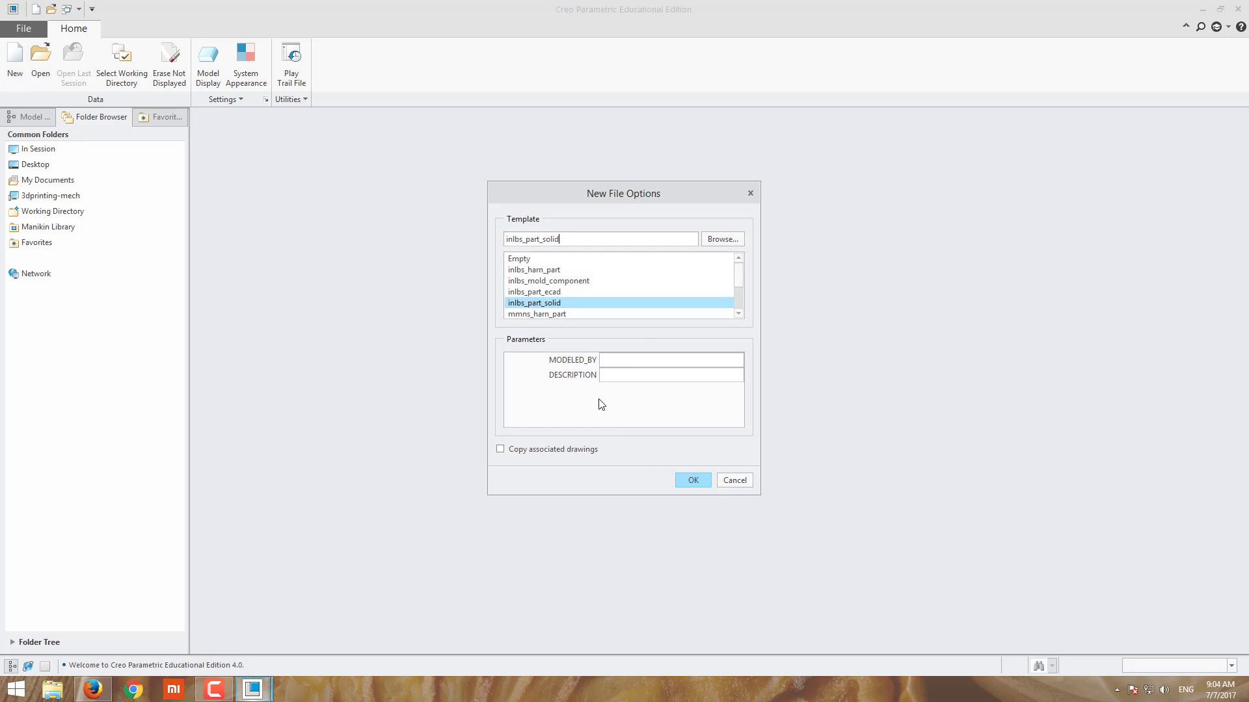
left_click(737, 304)
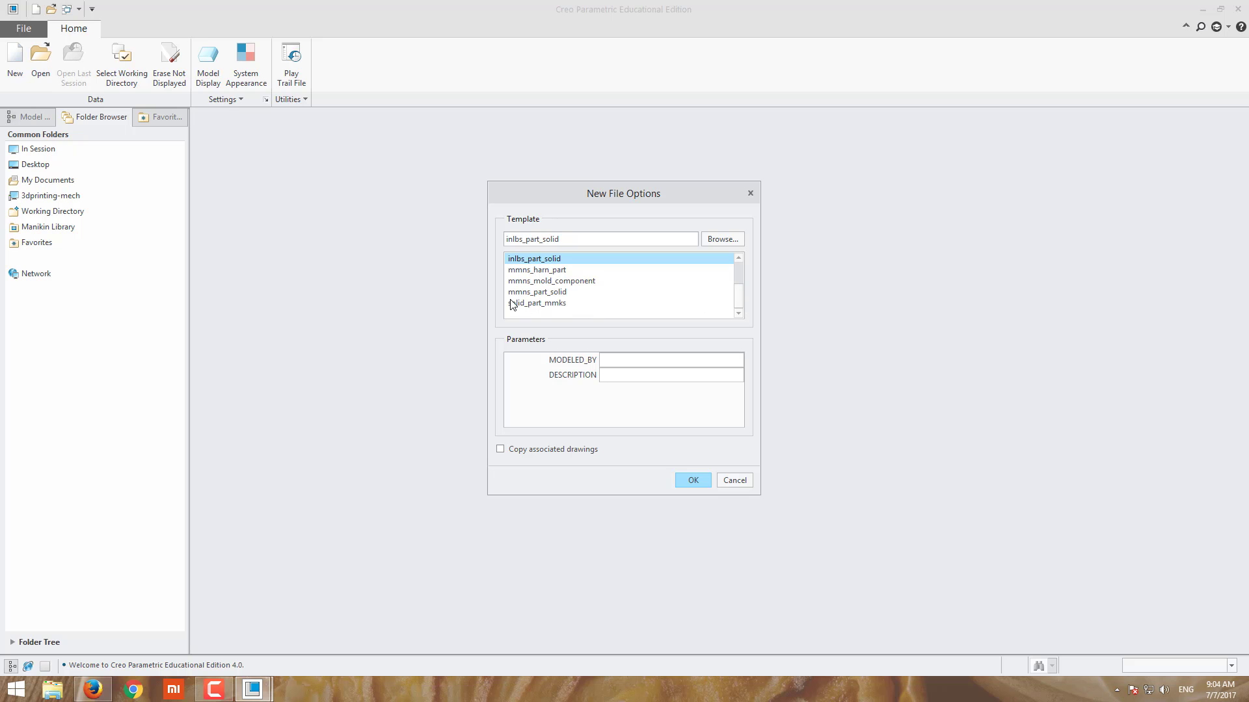
left_click(537, 293)
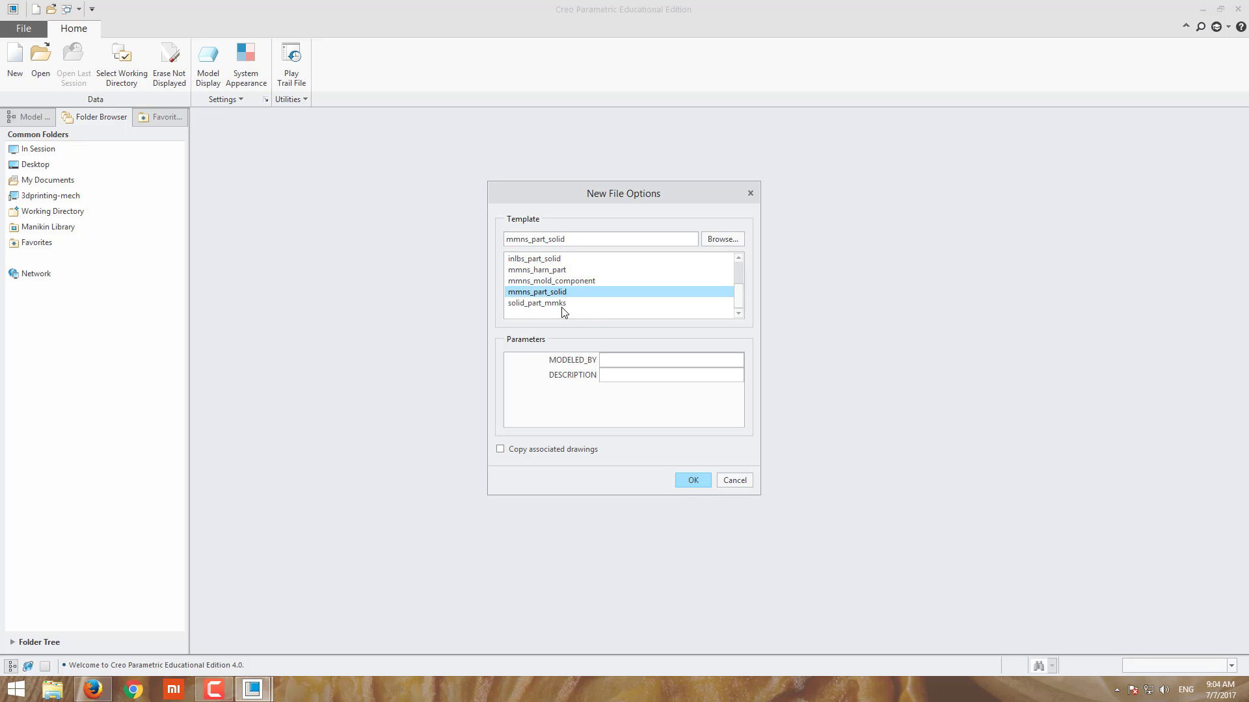
left_click(706, 481)
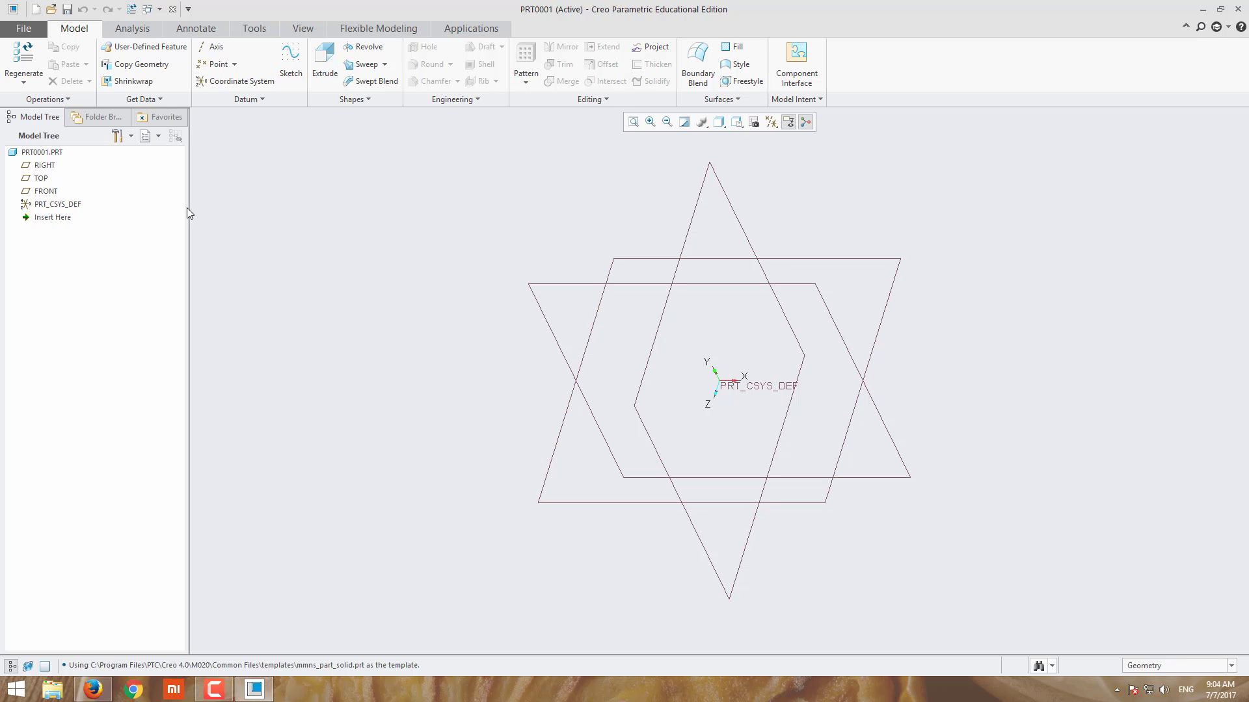
Start a sketch on the FRONT plane with a vertical centreline along the Y reference.
left_click(47, 190)
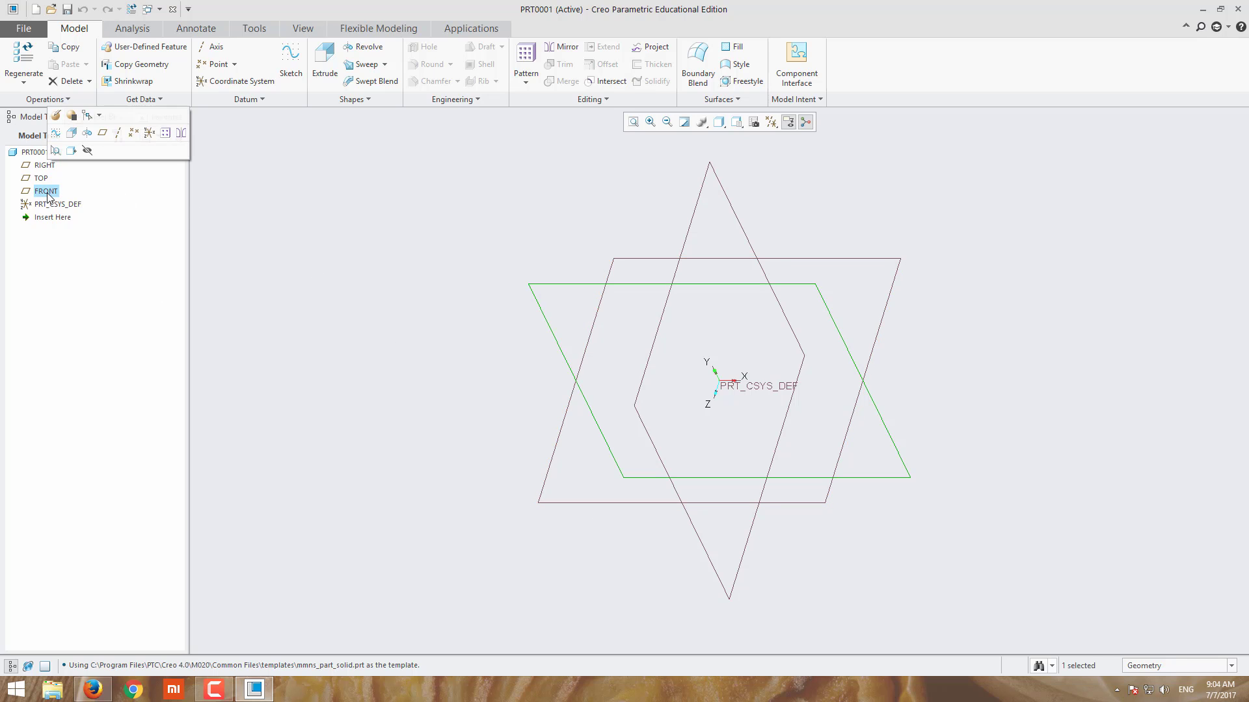
left_click(288, 60)
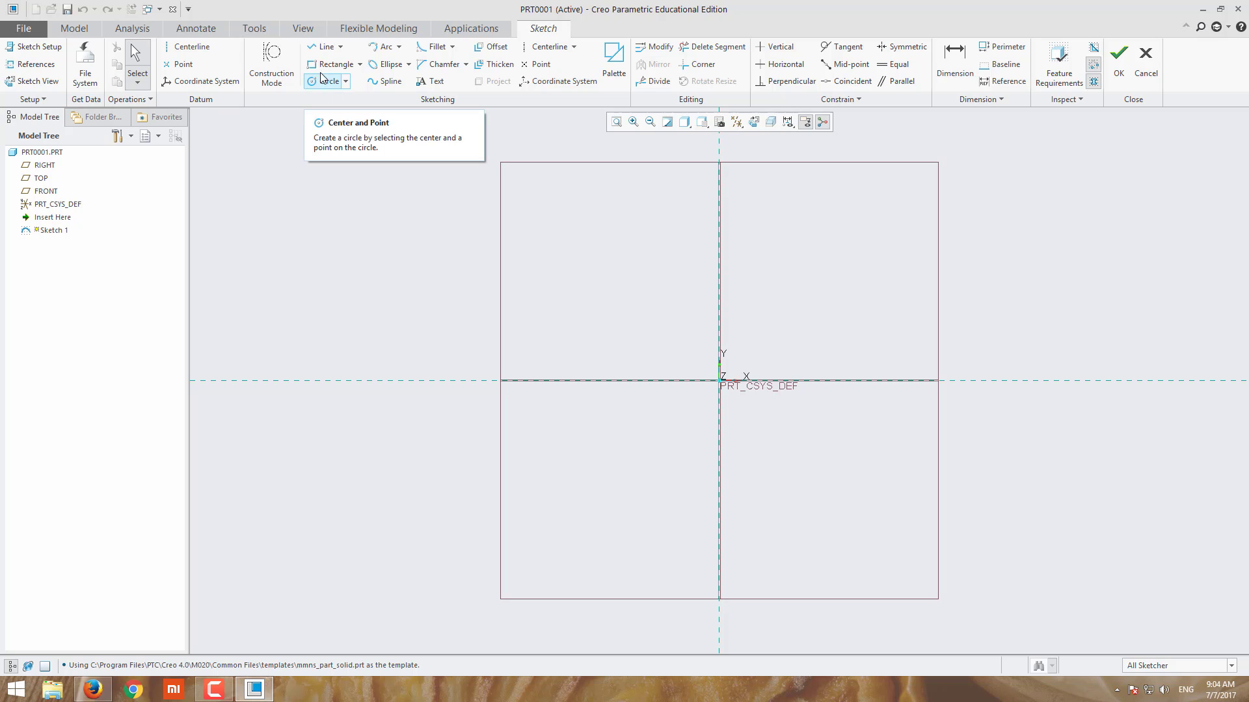
left_click(182, 52)
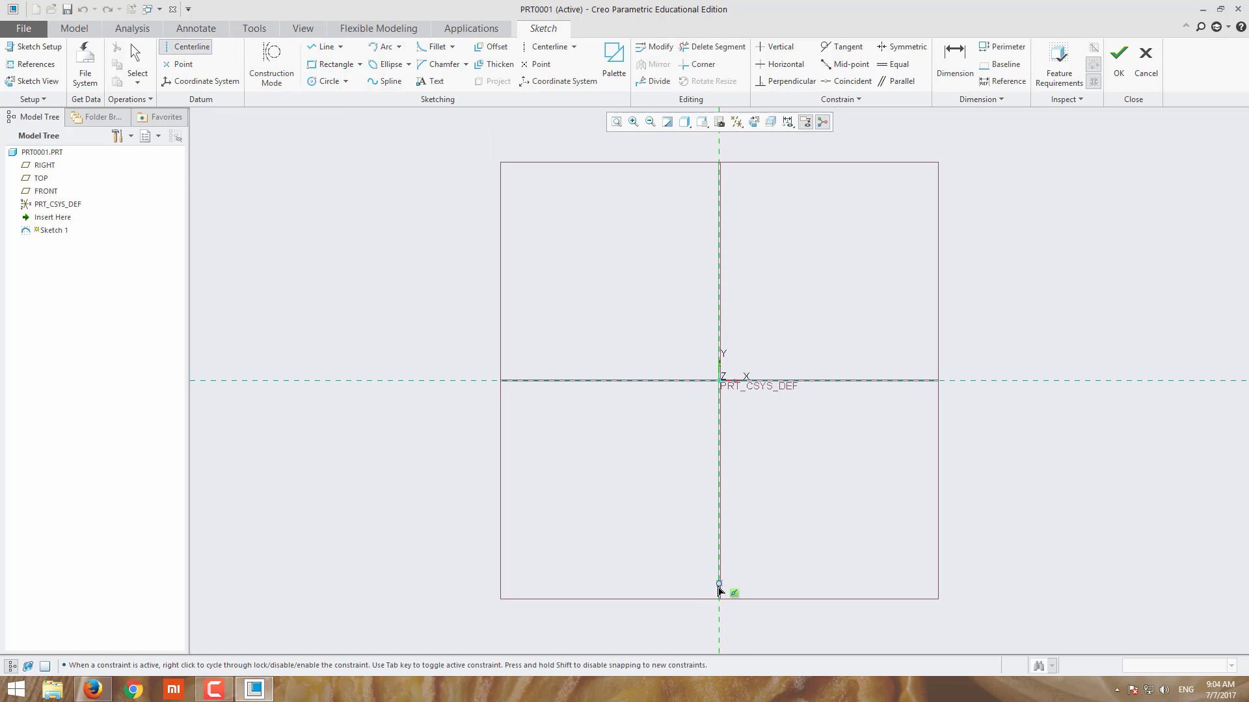
left_click(718, 588)
left_click(721, 324)
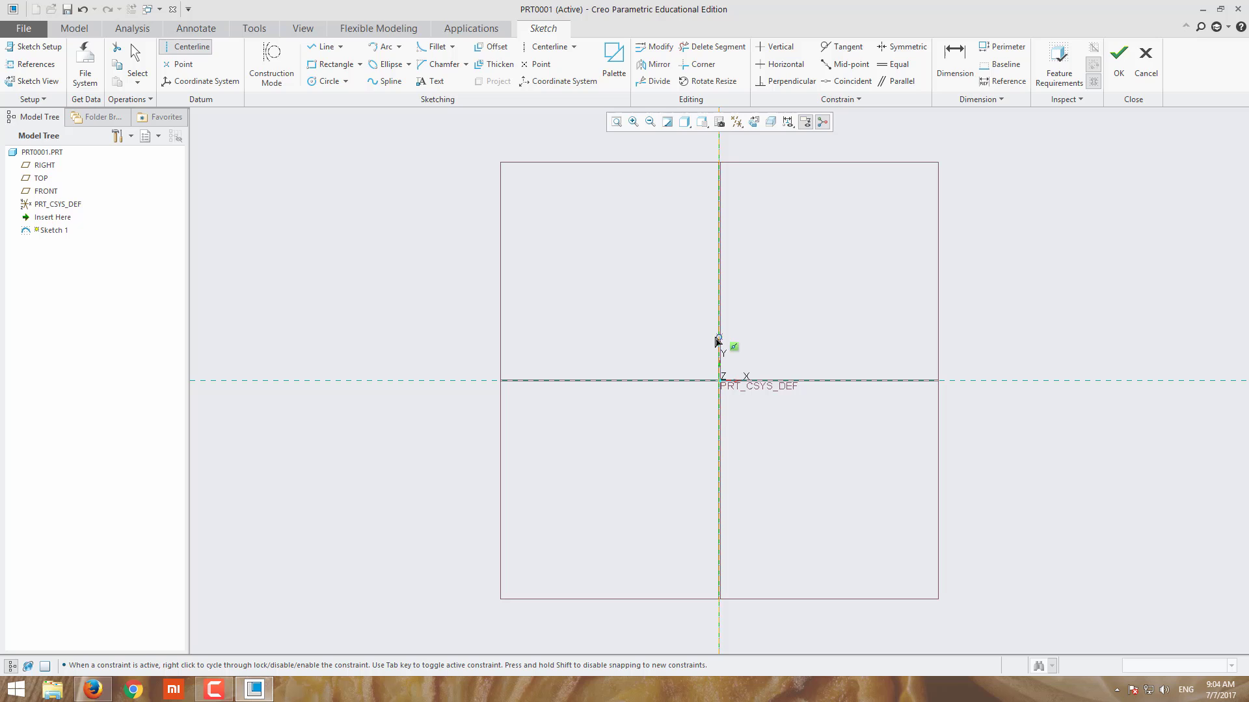
Draw a vertical line to the right of the centreline and finish Sketch 1.
left_click(323, 51)
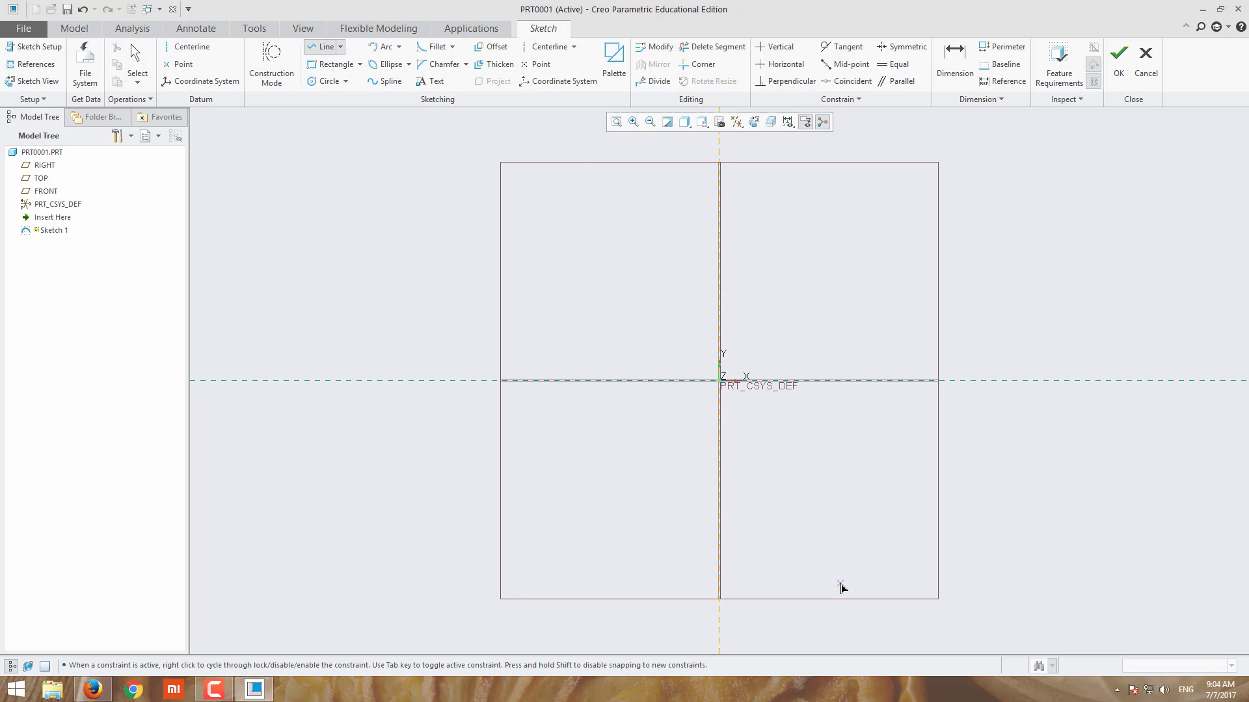
left_click(840, 584)
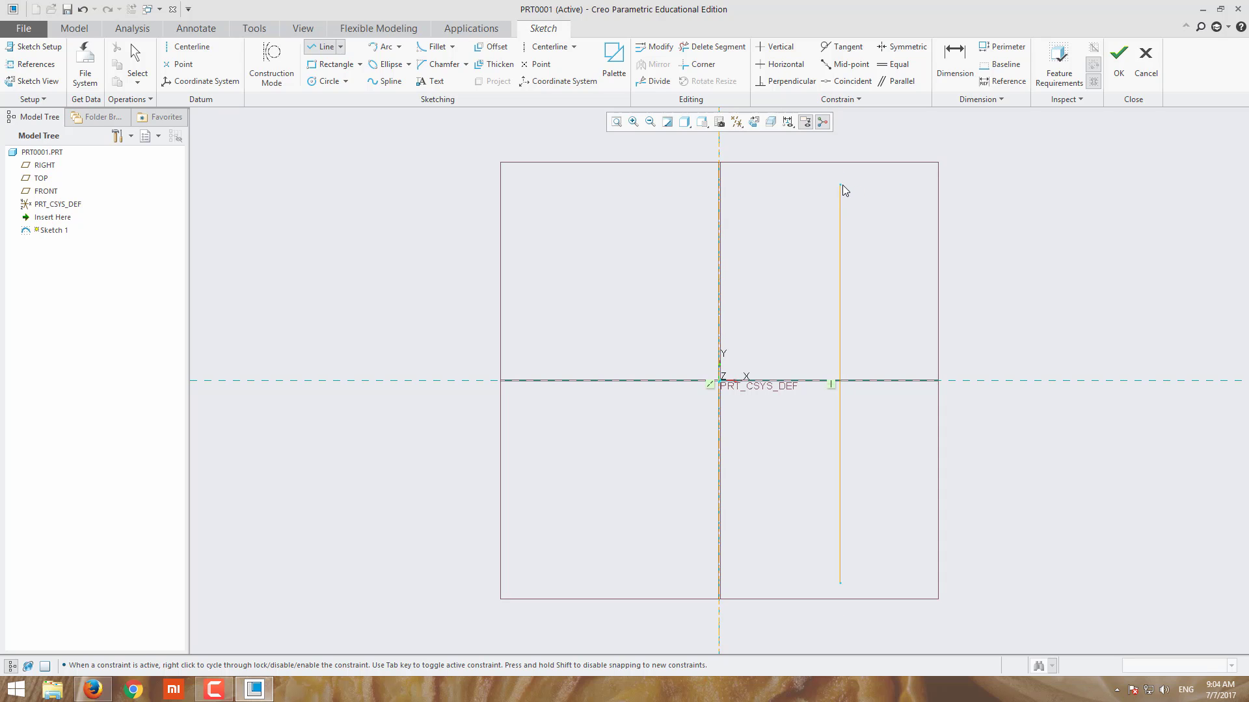
left_click(847, 188)
middle_click(824, 192)
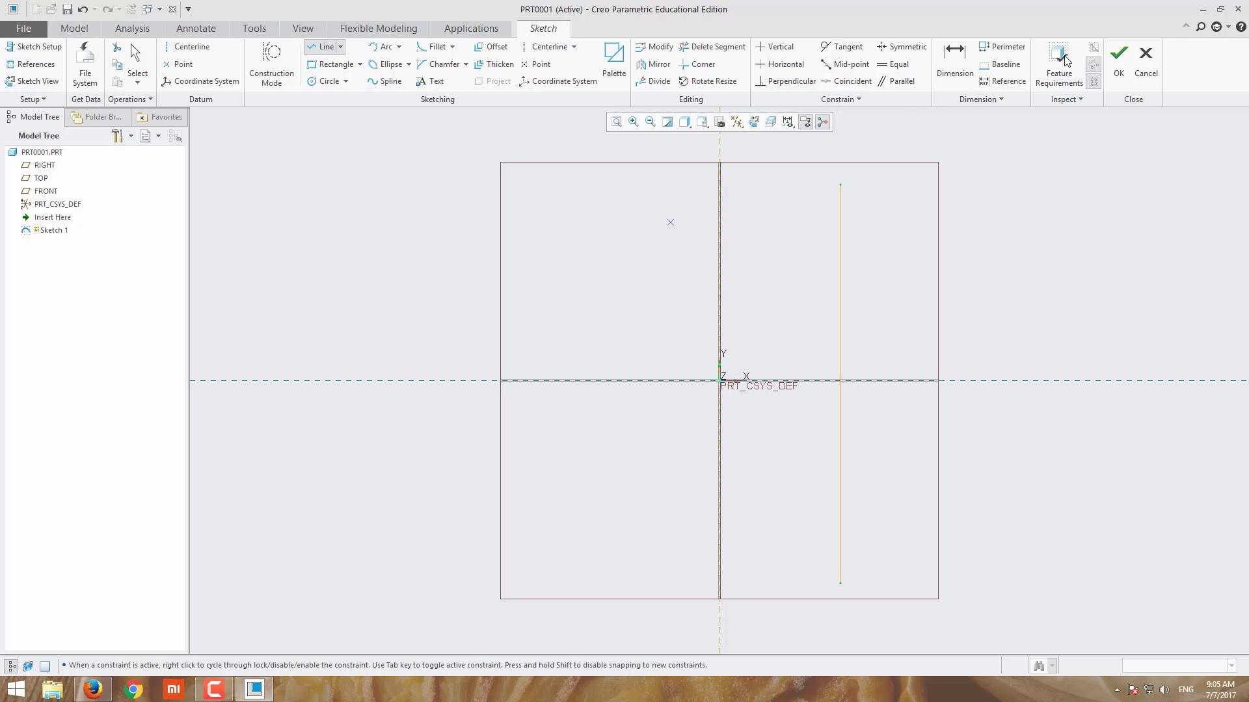
left_click(1118, 57)
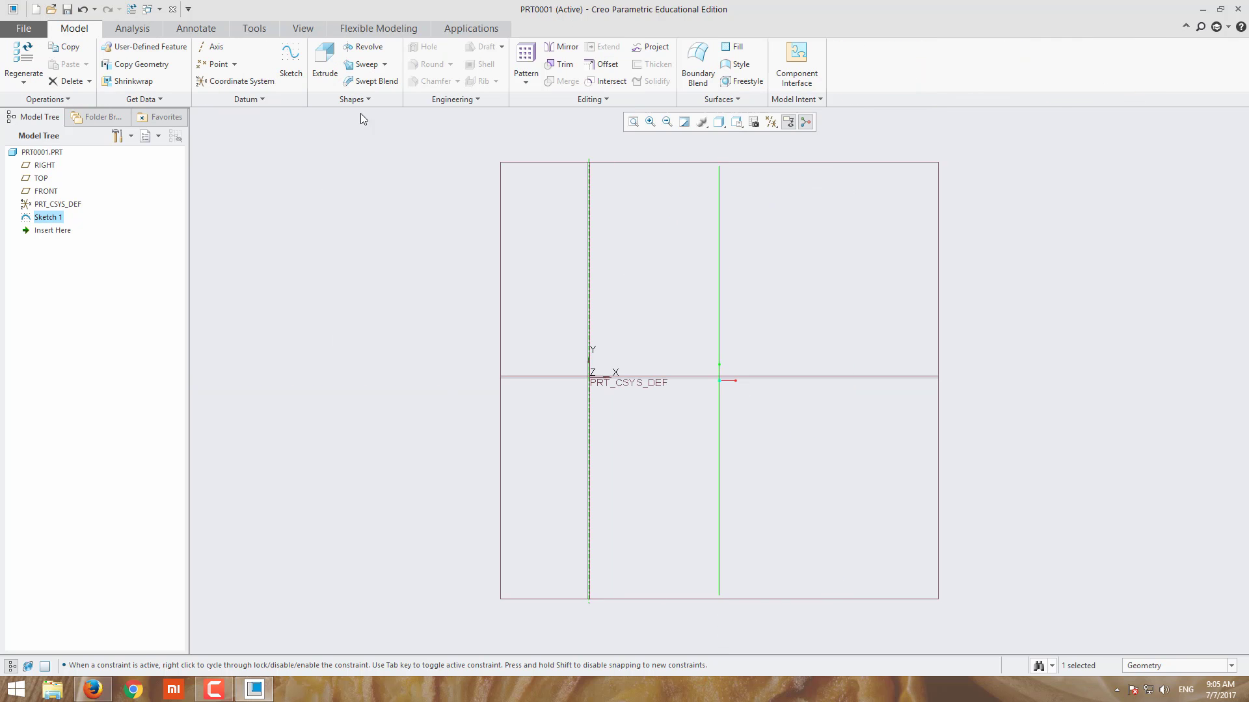
Start a helical sweep with a small circle section at the line's bottom end.
left_click(385, 64)
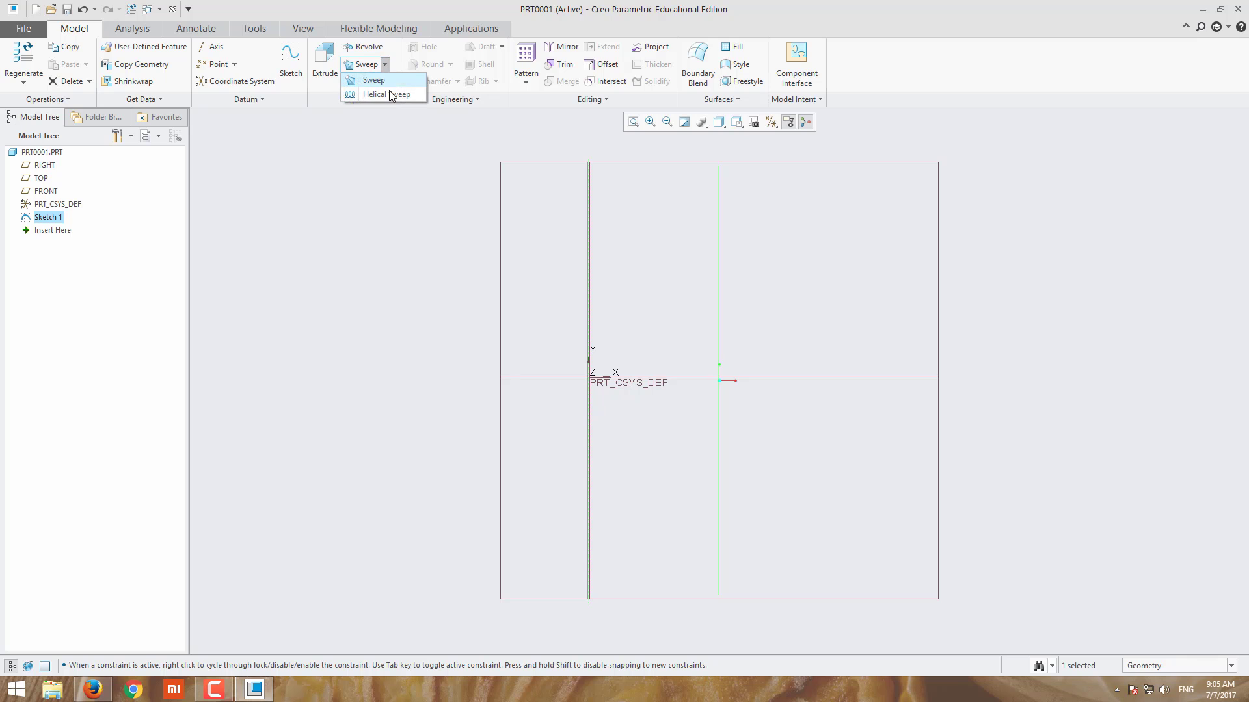
left_click(389, 95)
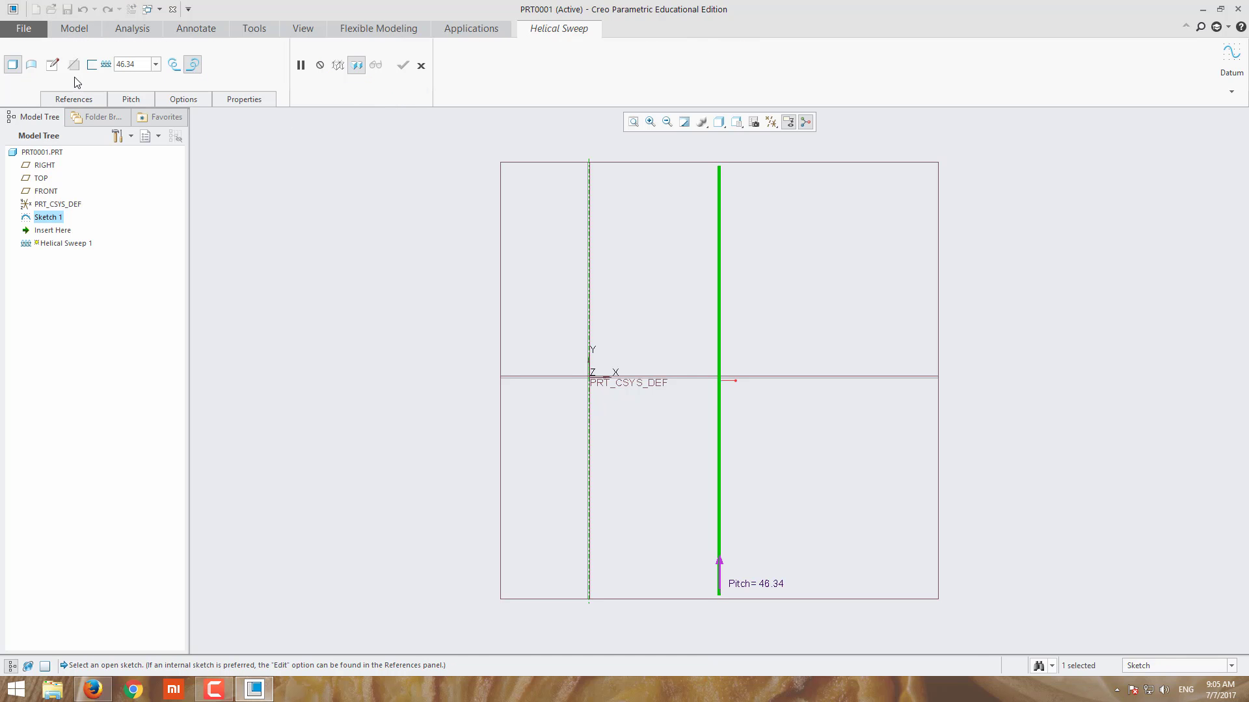
left_click(53, 65)
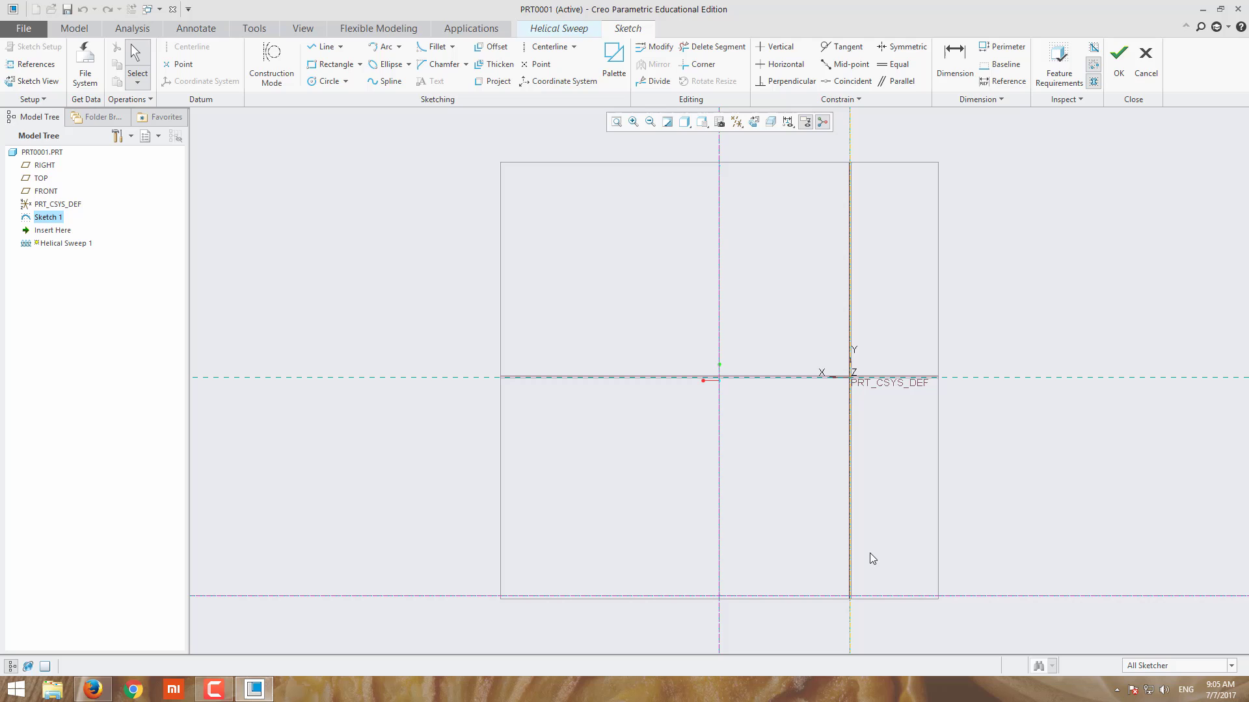
left_click(318, 86)
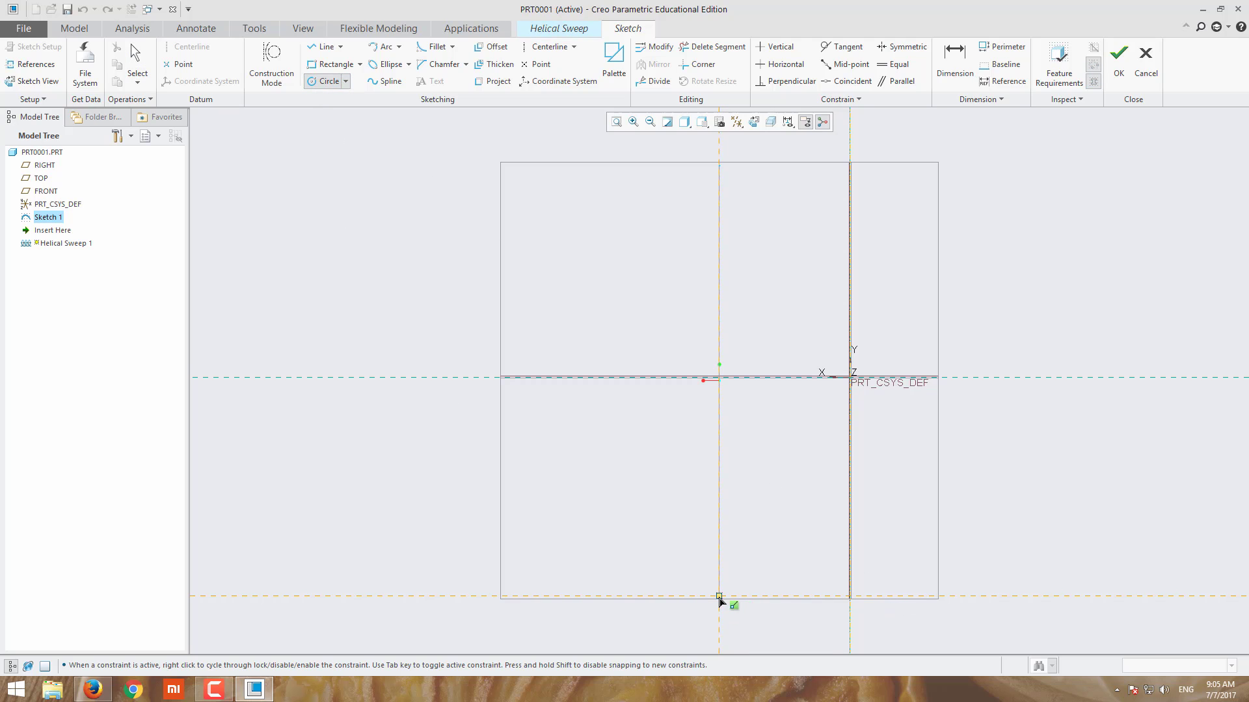
left_click(718, 595)
left_click(731, 602)
left_click(1118, 73)
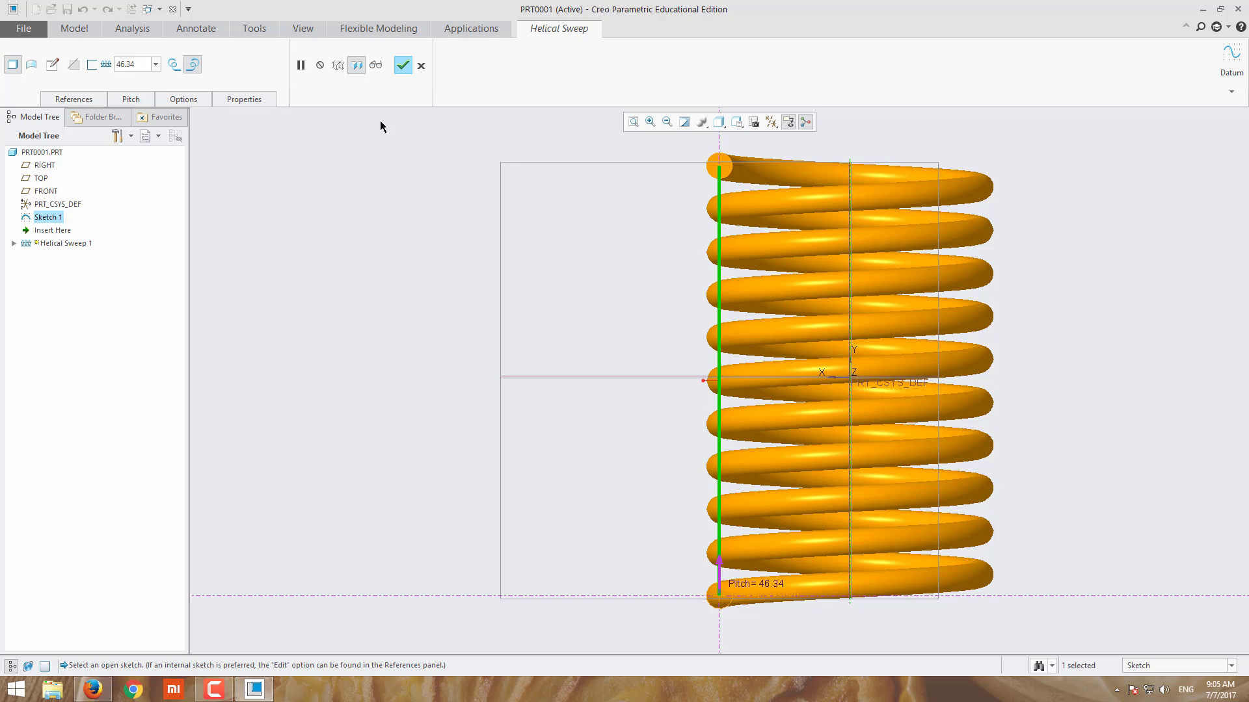
Complete the spring, orbit it in 3D, and bring up Helical Sweep 1's context menu.
left_click(402, 68)
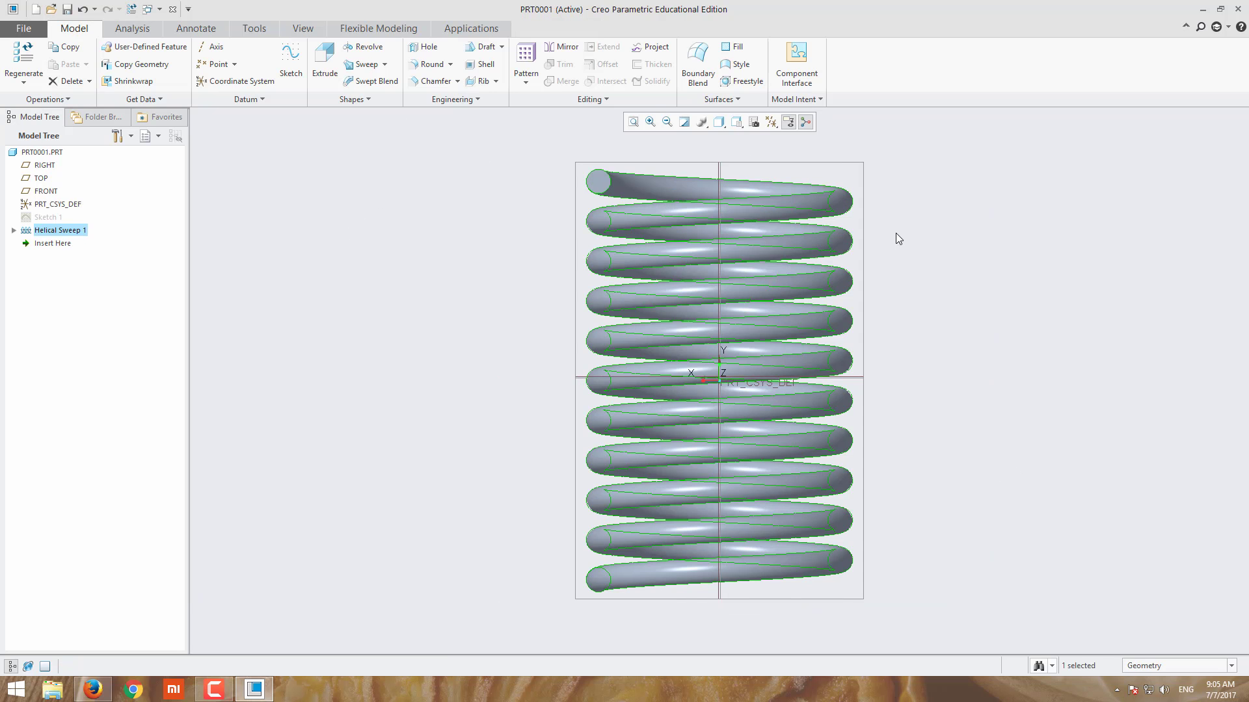
middle_click_drag(891, 245, 1051, 273)
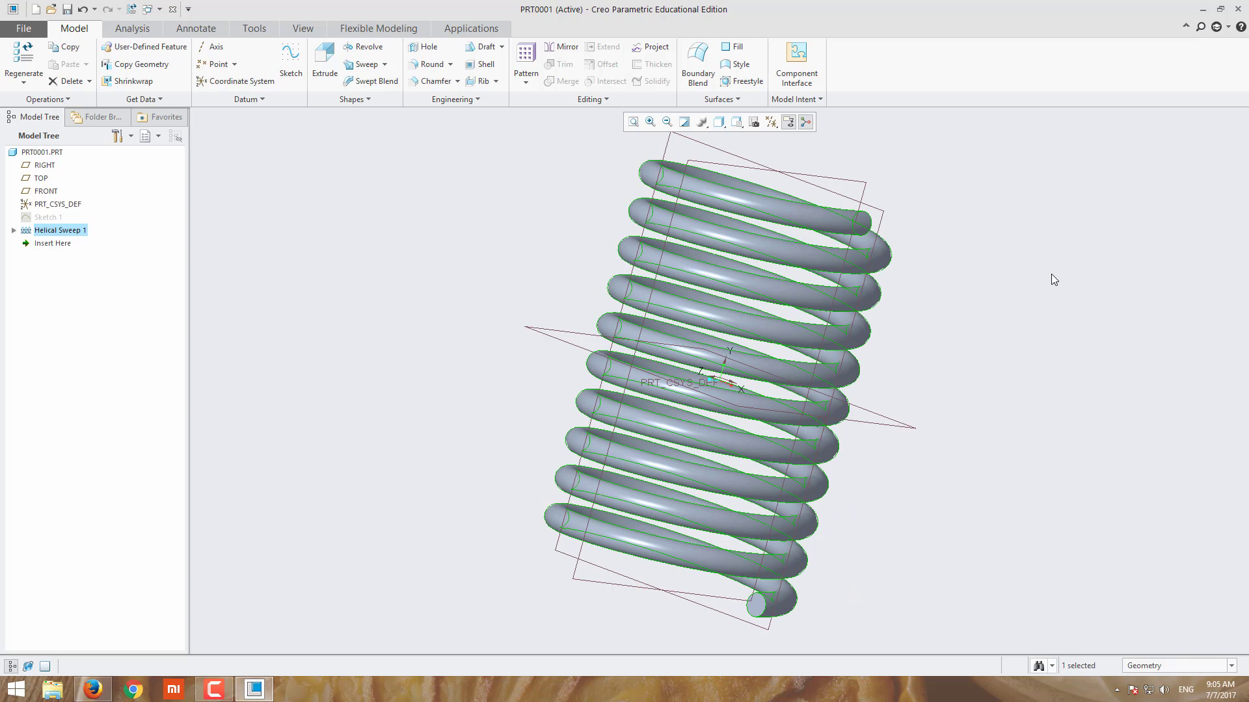
right_click(47, 232)
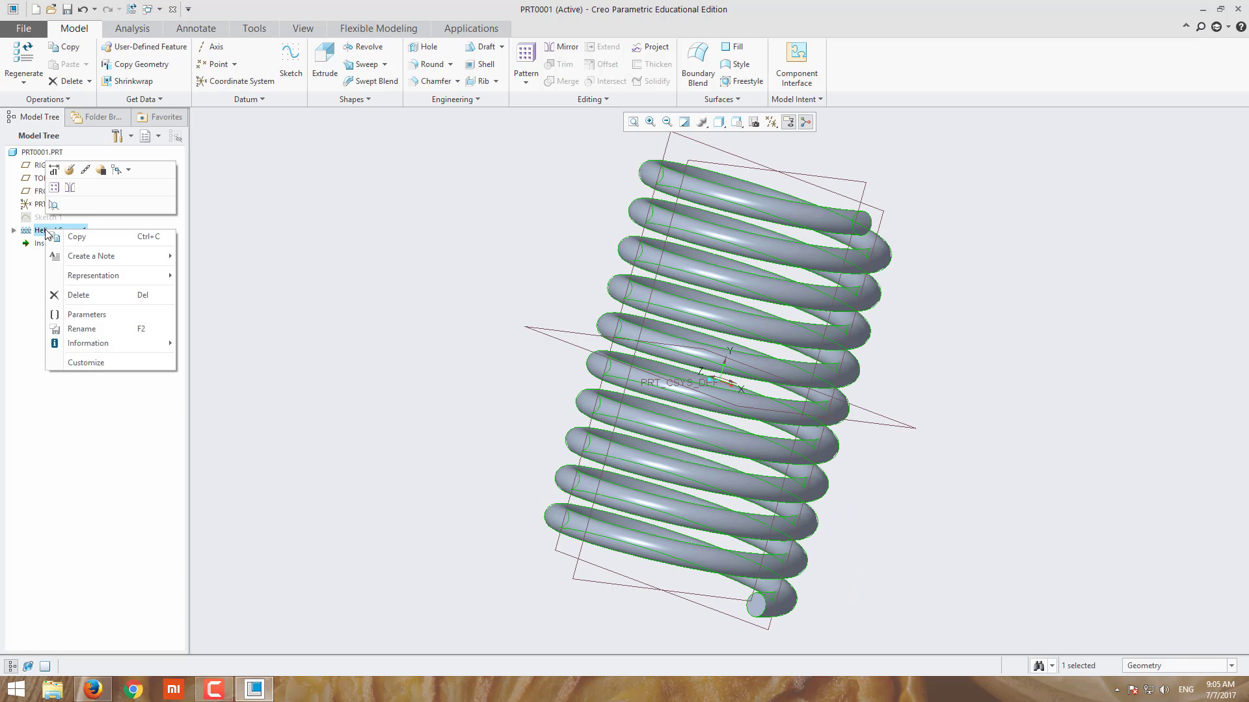
Edit Helical Sweep 1's definition and change its pitch to 25, then to 50.
left_click(83, 169)
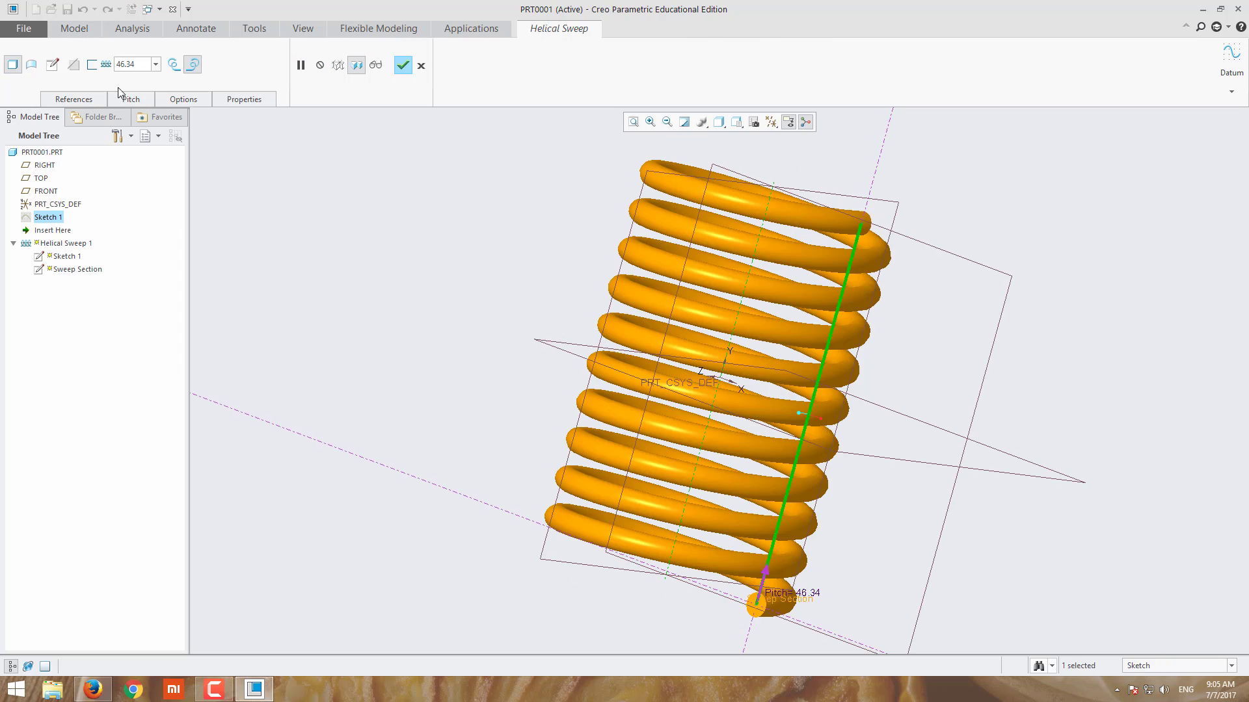
double_click(139, 65)
type("25")
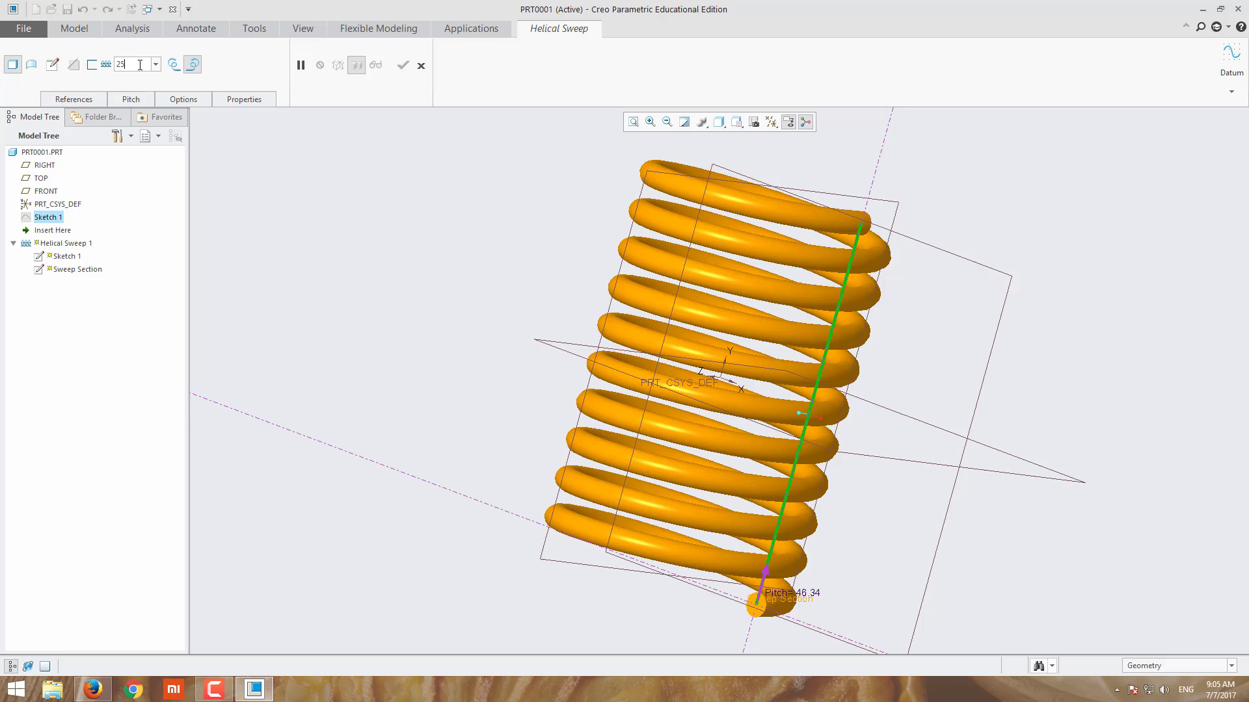
key("Return")
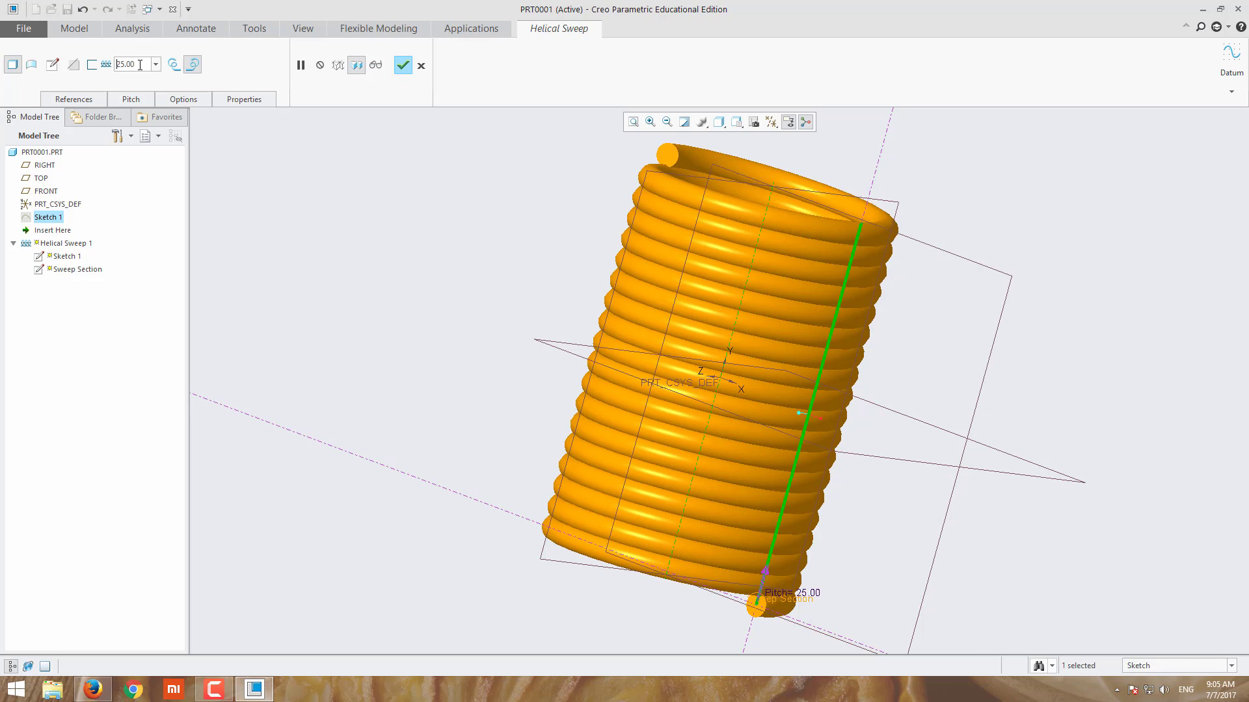
double_click(140, 65)
type("50")
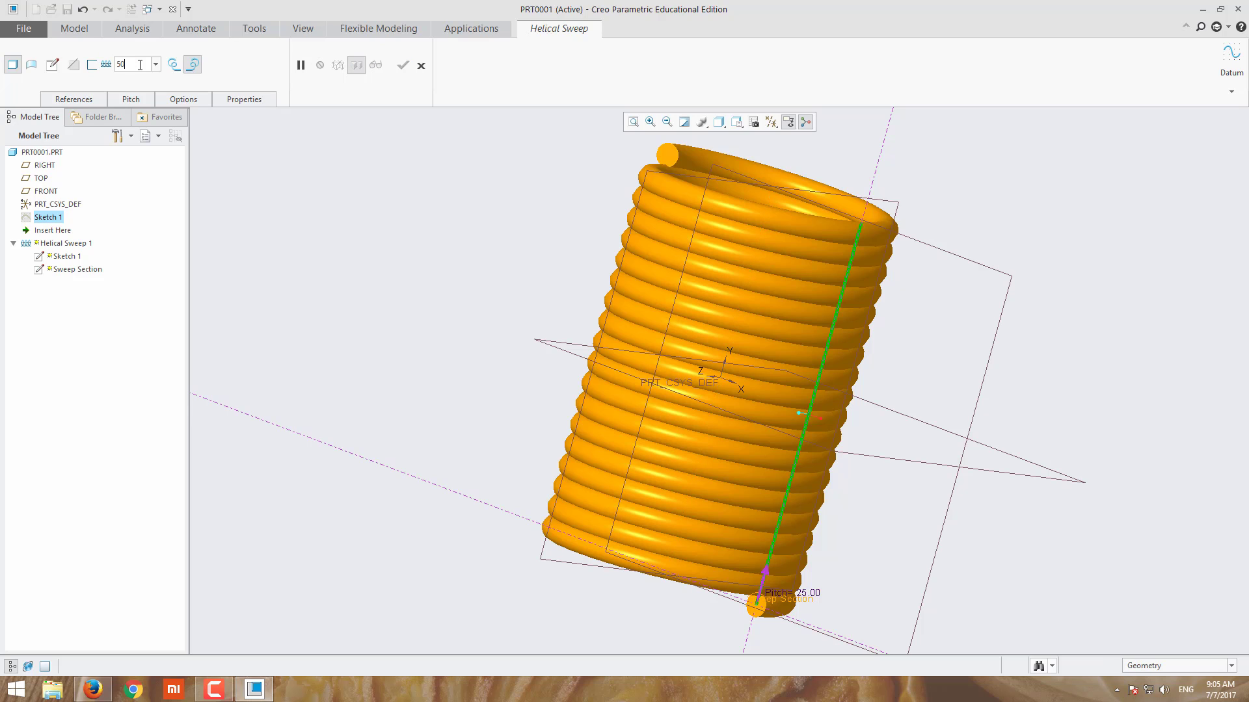
key("Return")
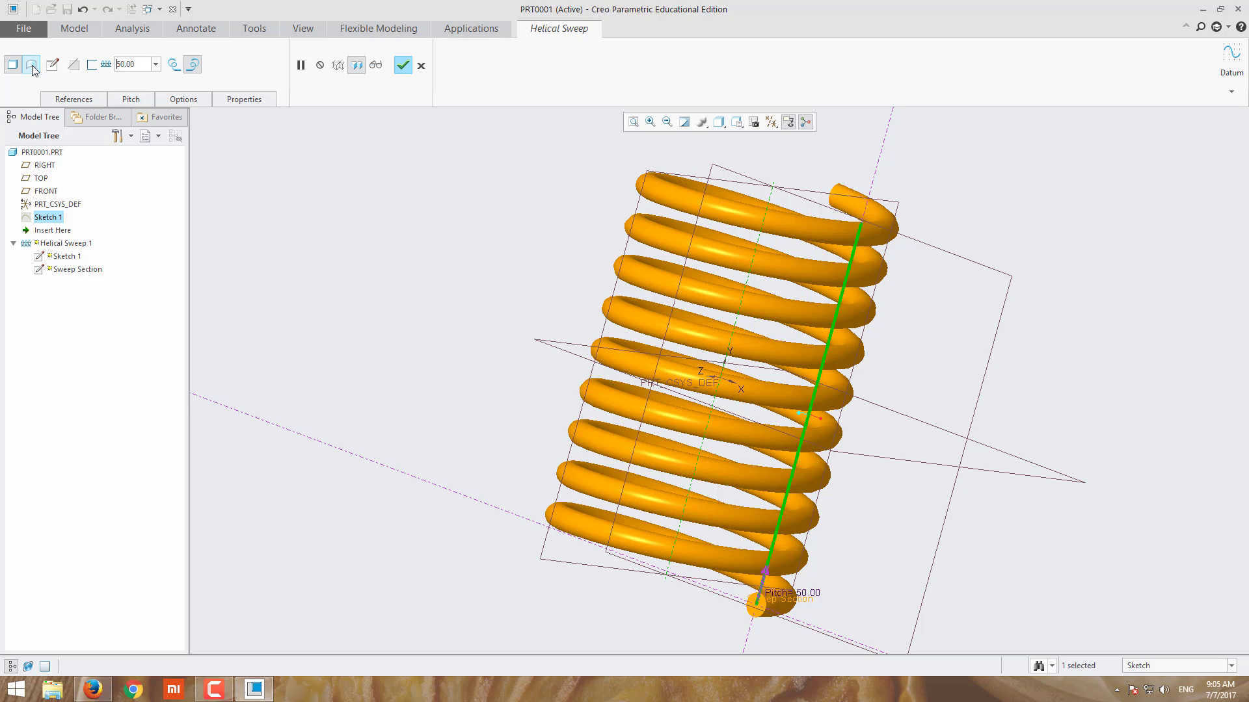
scroll(778, 632, "up", 2)
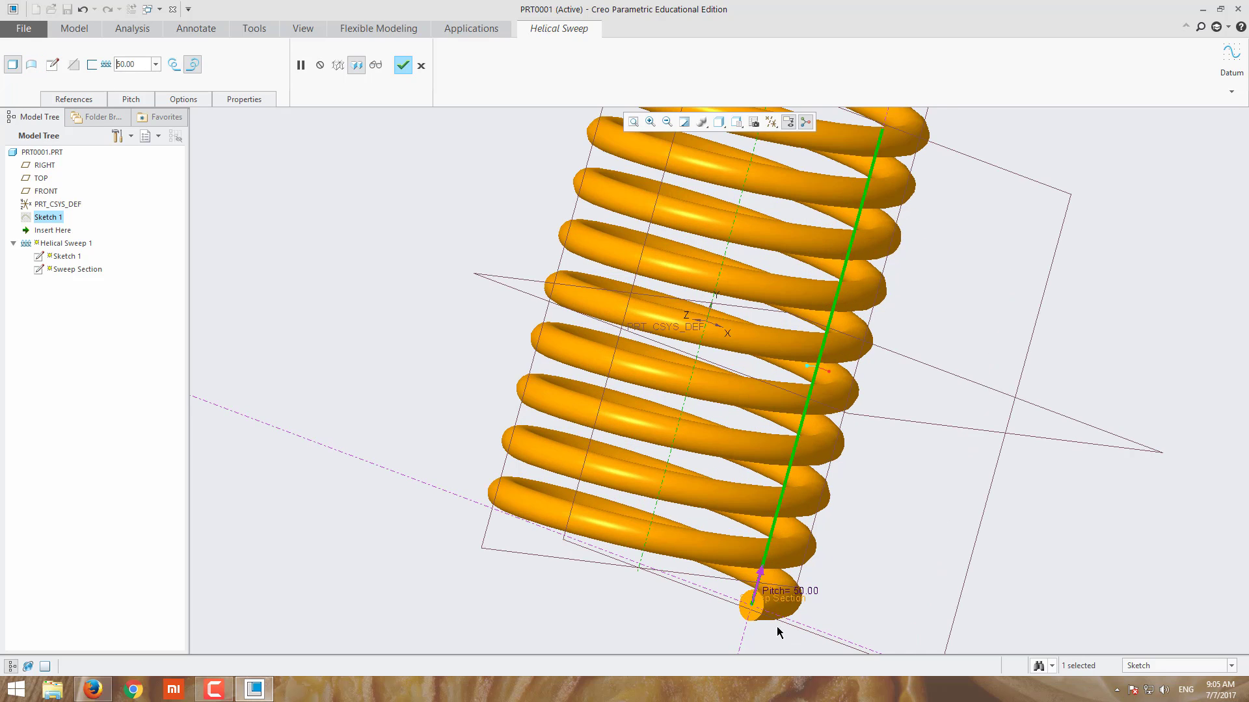
scroll(778, 632, "up", 3)
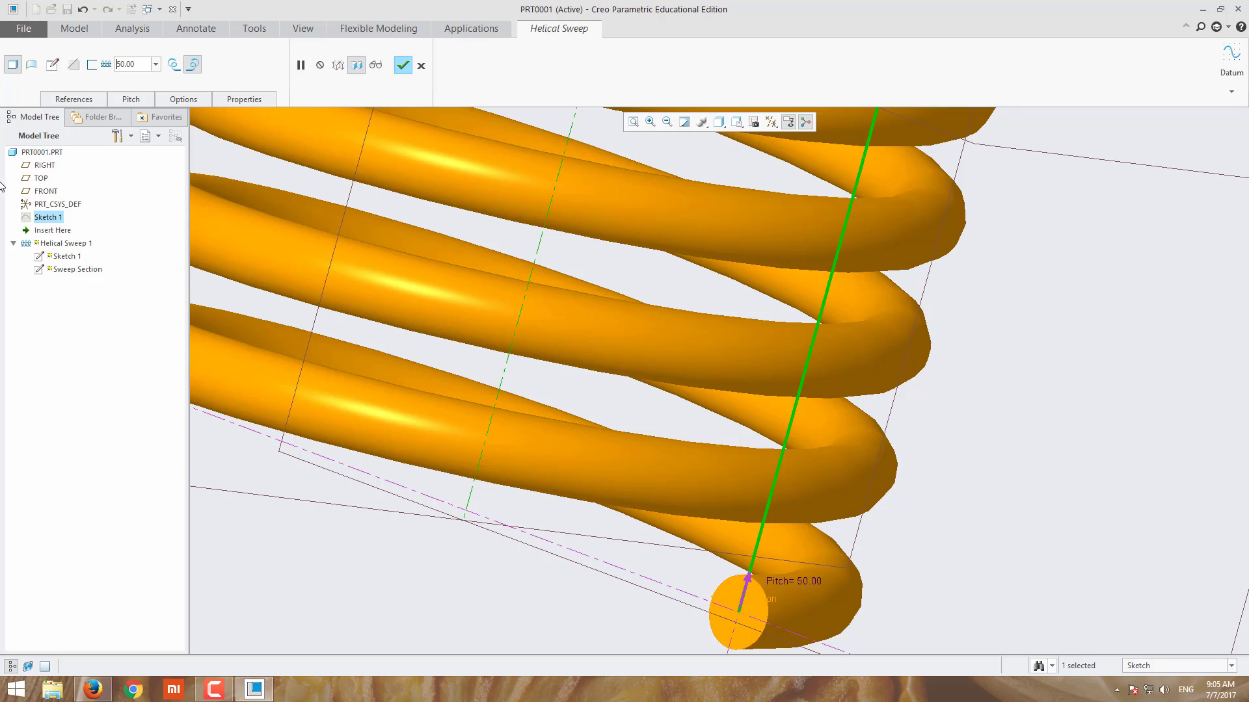
Switch the helical sweep to a surface, inspect its lower end, and show References.
left_click(32, 64)
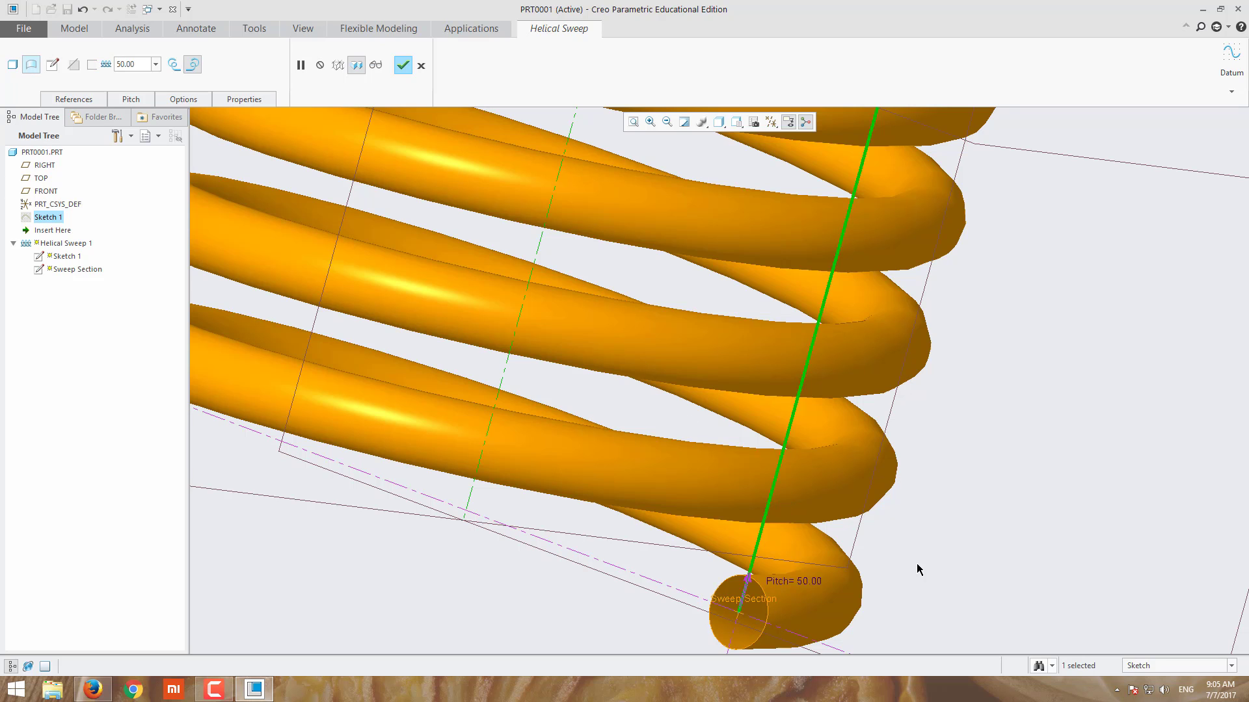
scroll(760, 629, "up", 2)
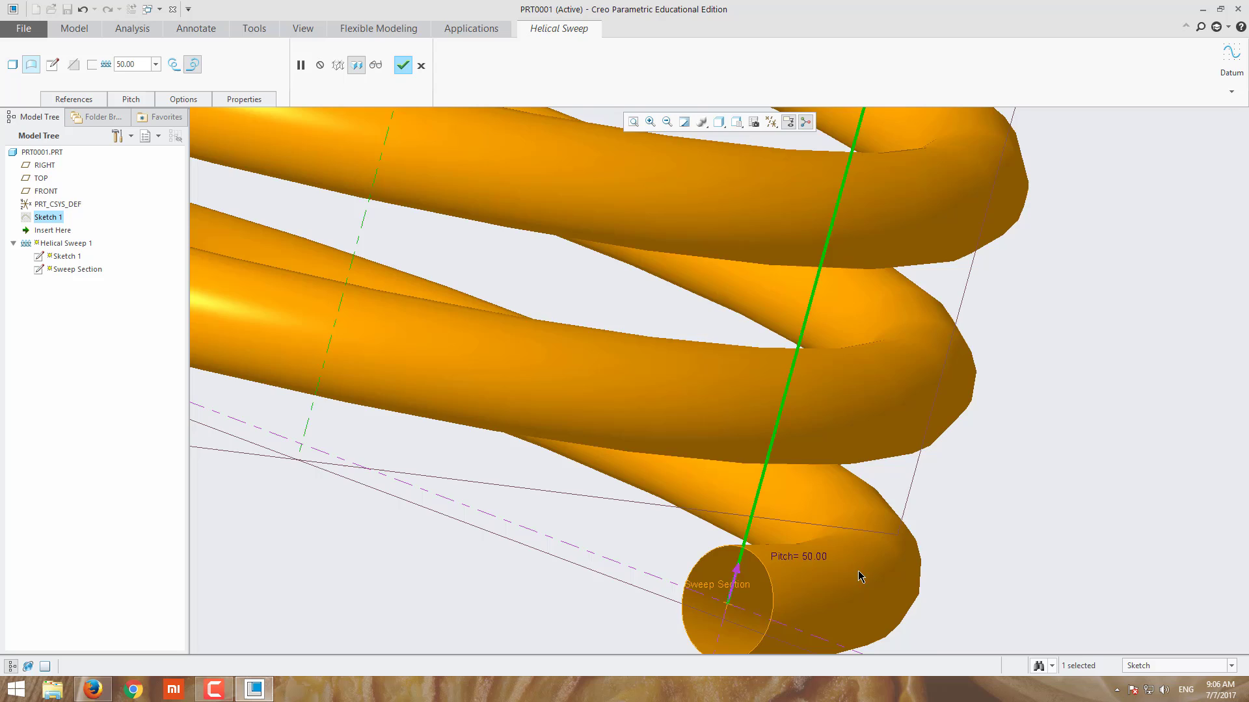
mouse_move(858, 571)
middle_mouse_down()
mouse_move(881, 540)
mouse_move(870, 570)
middle_mouse_up()
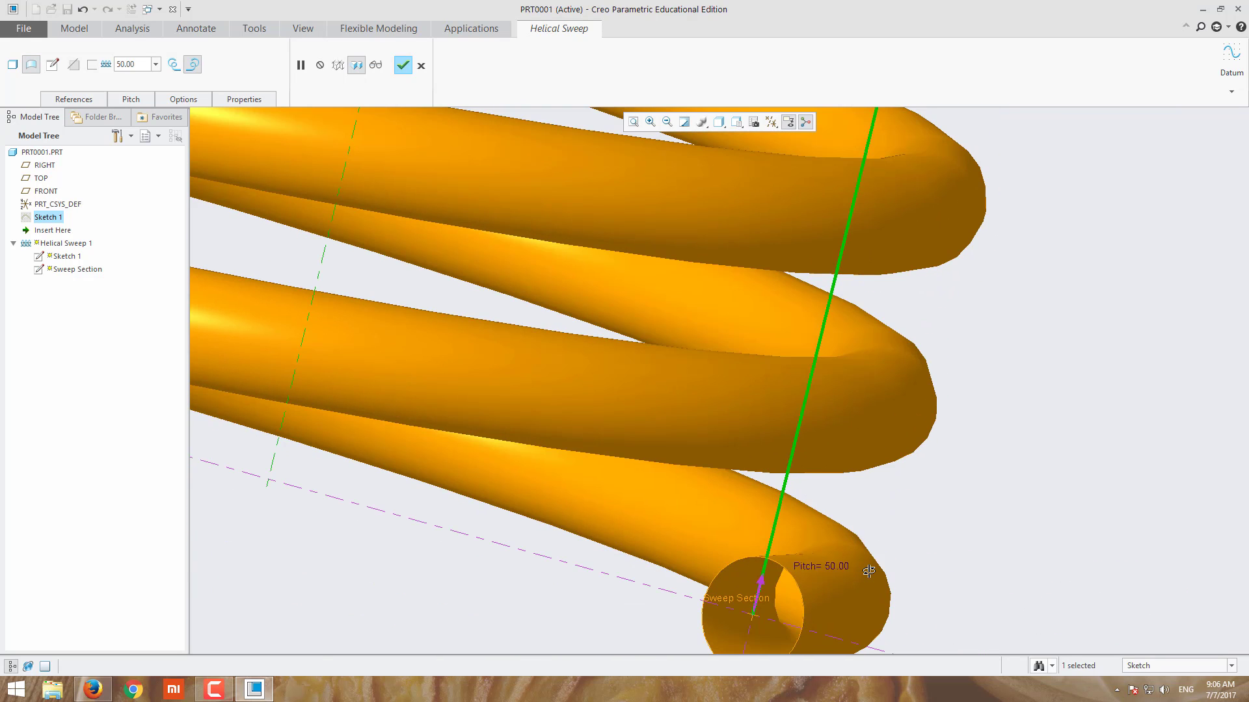
left_click(74, 99)
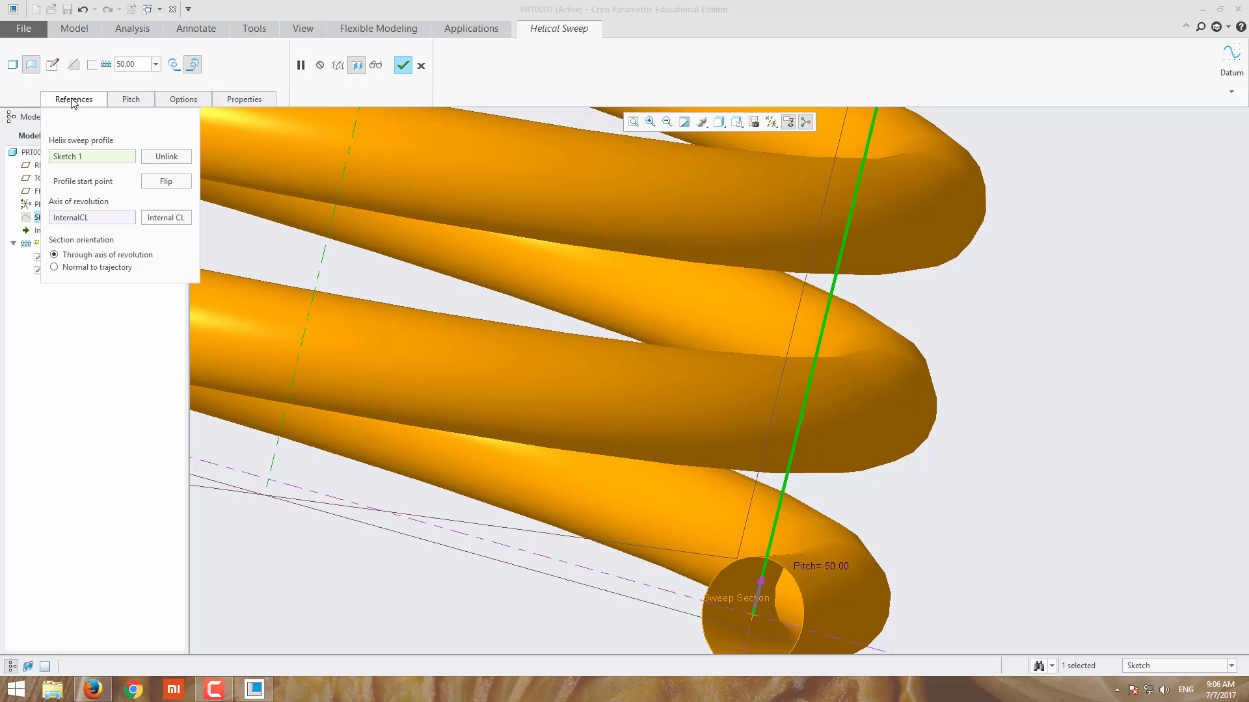
Add pitch points: 50 at start, 25 at end, and 46.34 at location 231.73.
left_click(129, 100)
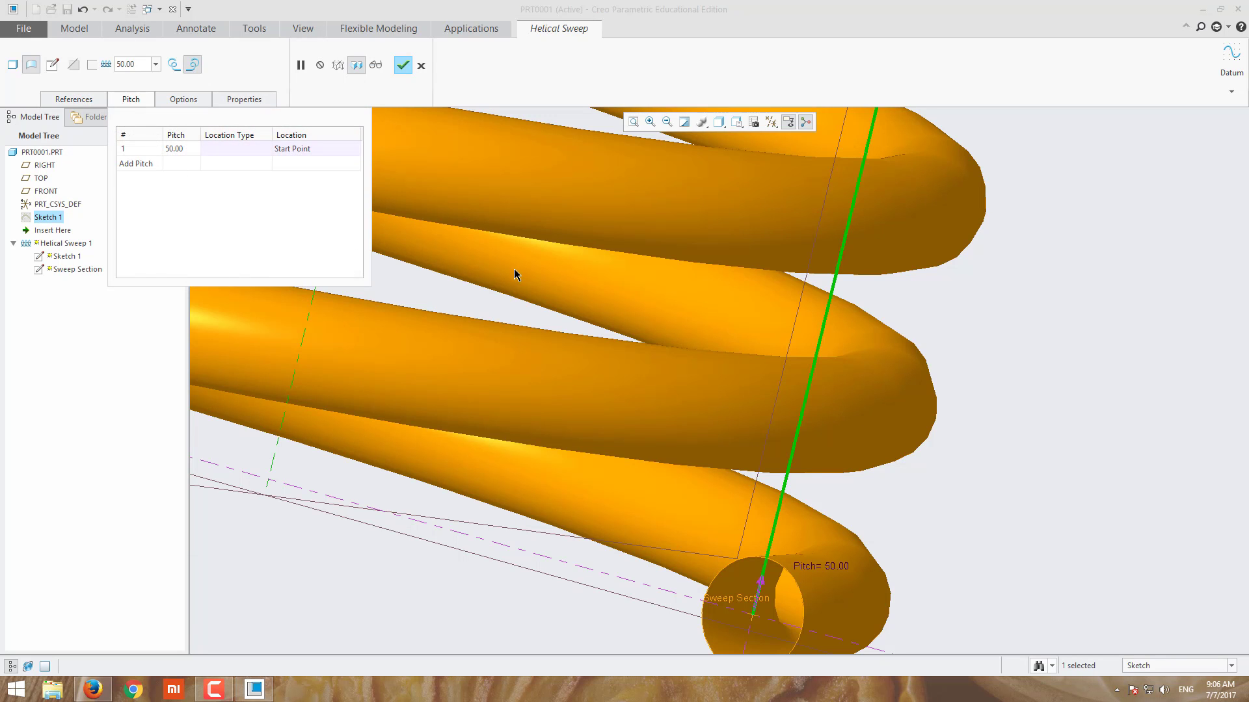
scroll(807, 257, "down", 4)
scroll(826, 195, "down", 2)
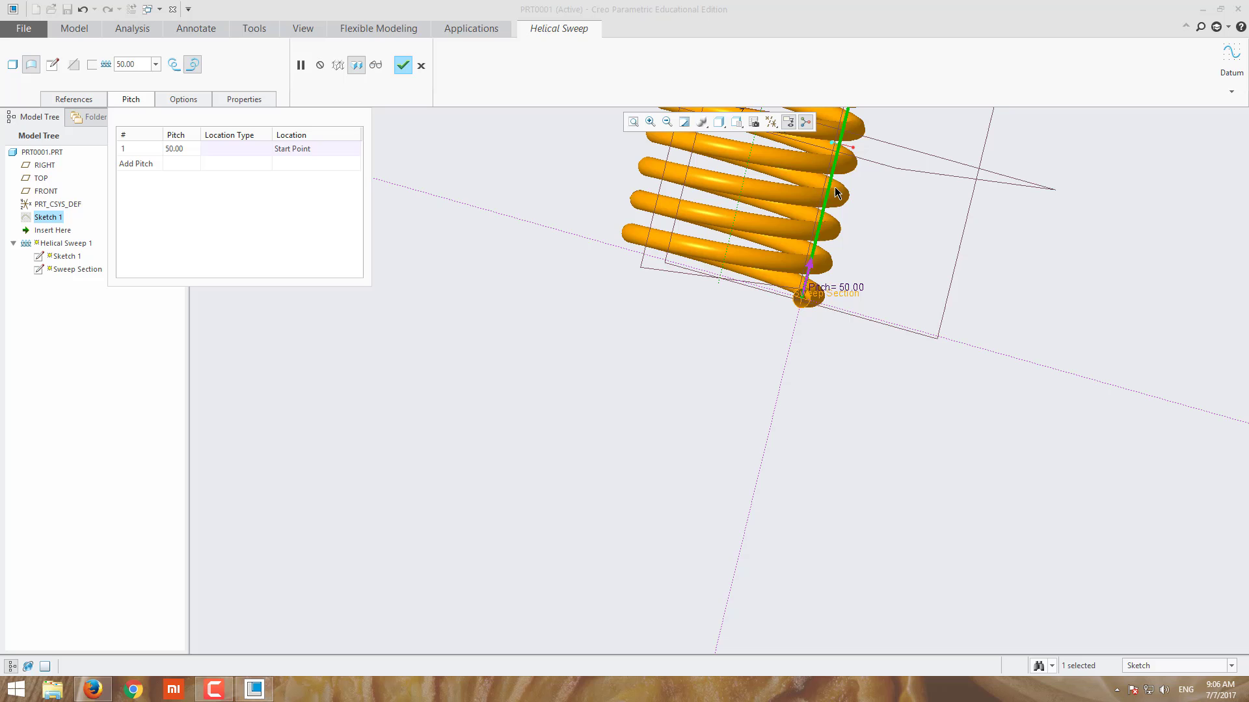
scroll(886, 177, "down", 2)
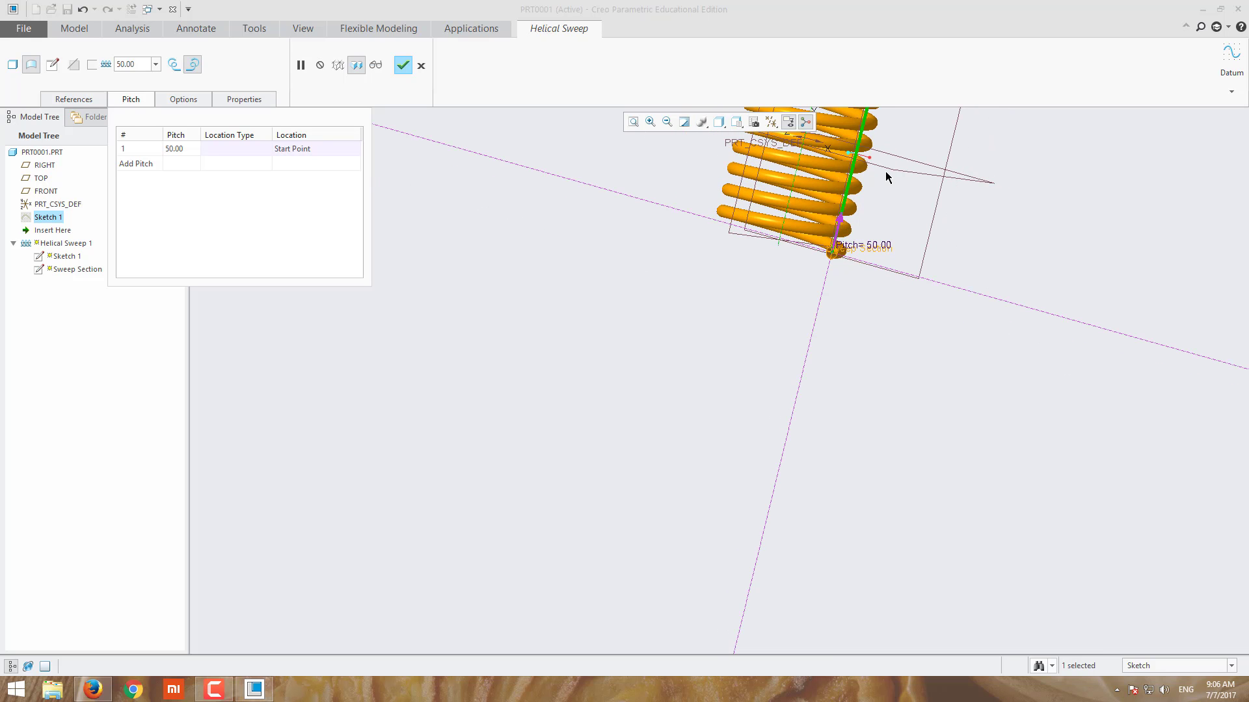
left_click(633, 123)
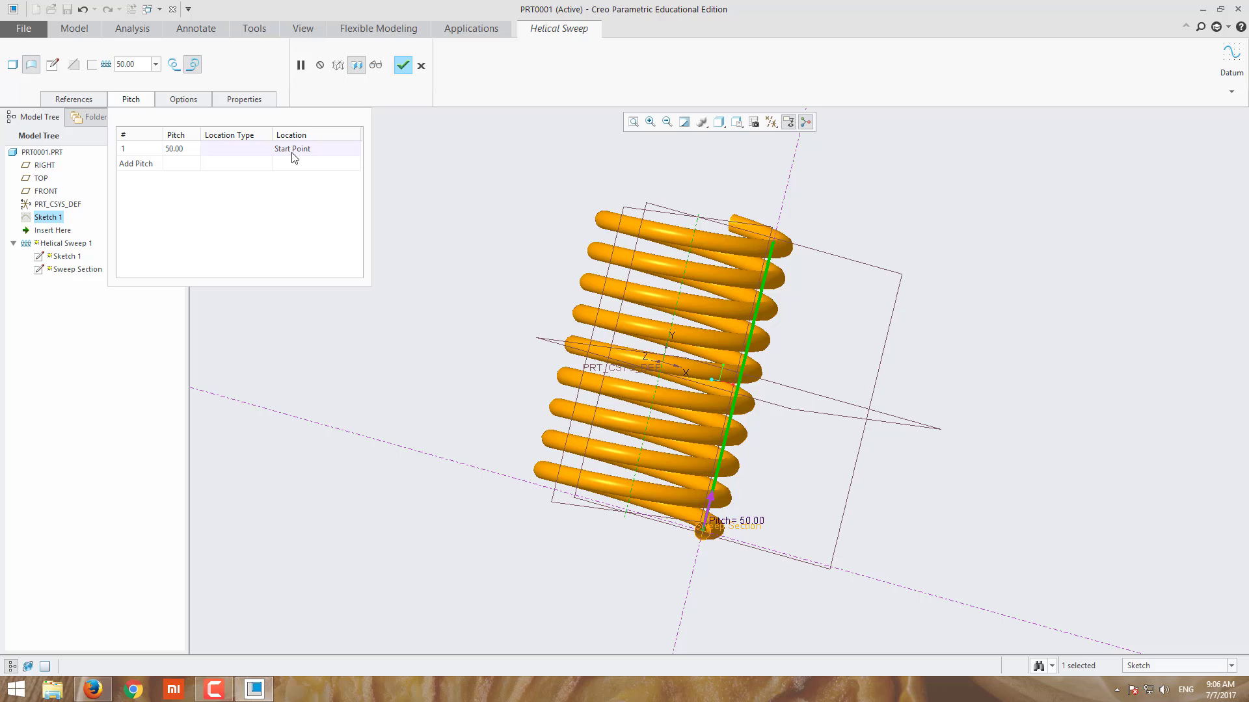
left_click(138, 164)
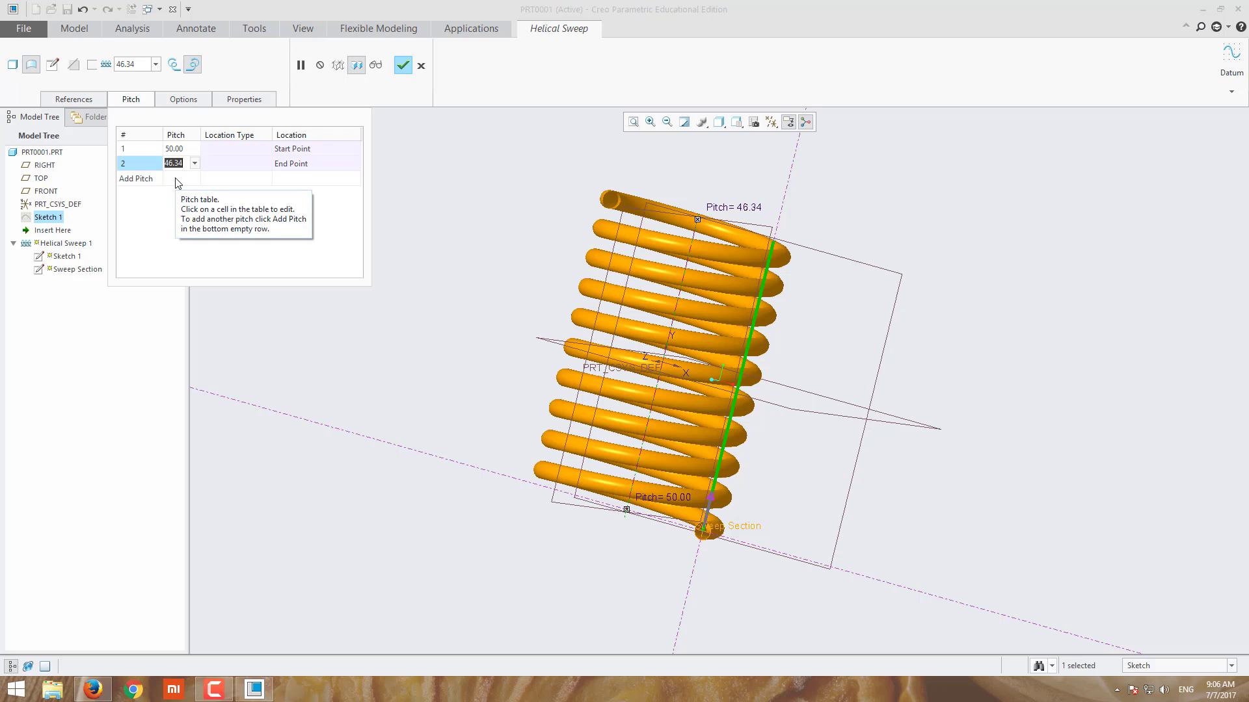
type("25")
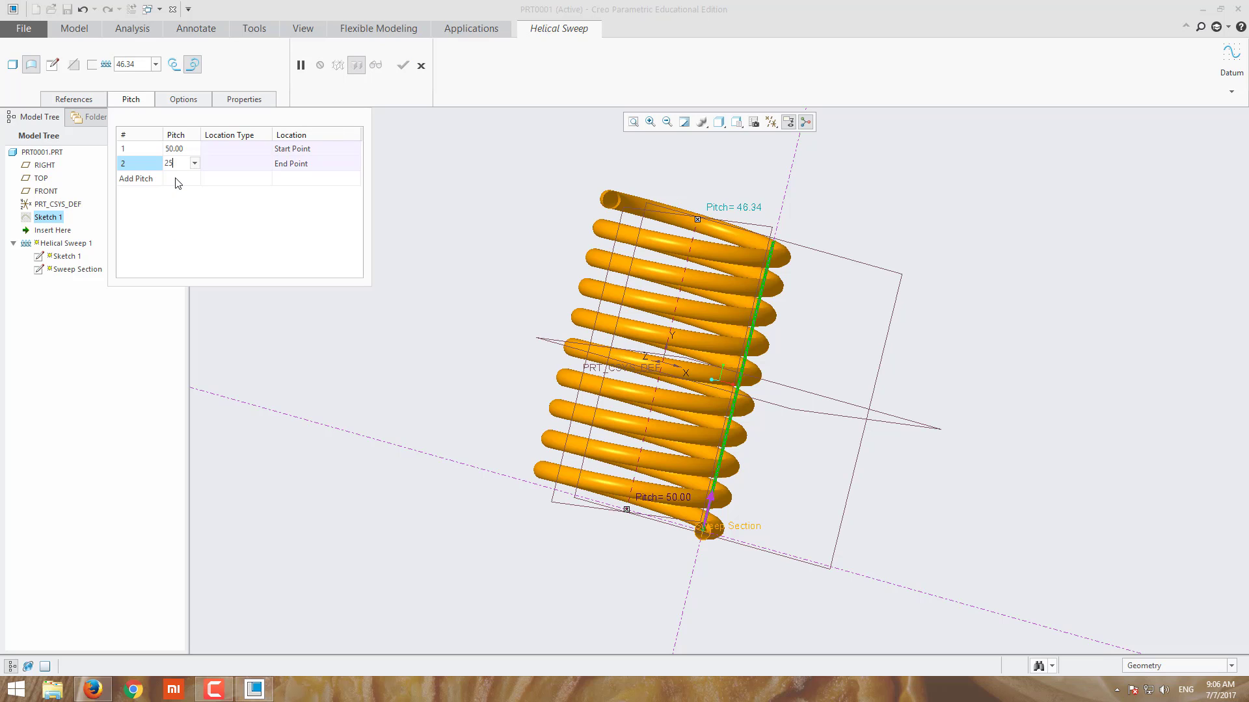
key("Return")
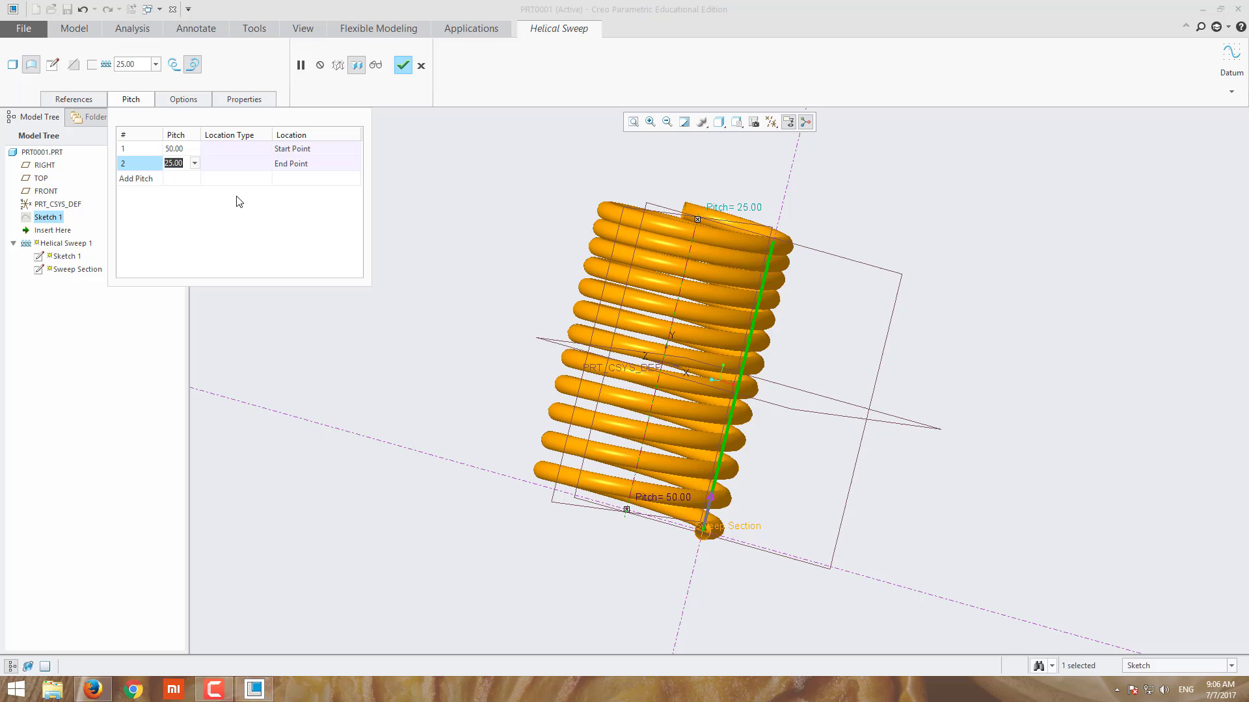
left_click(141, 182)
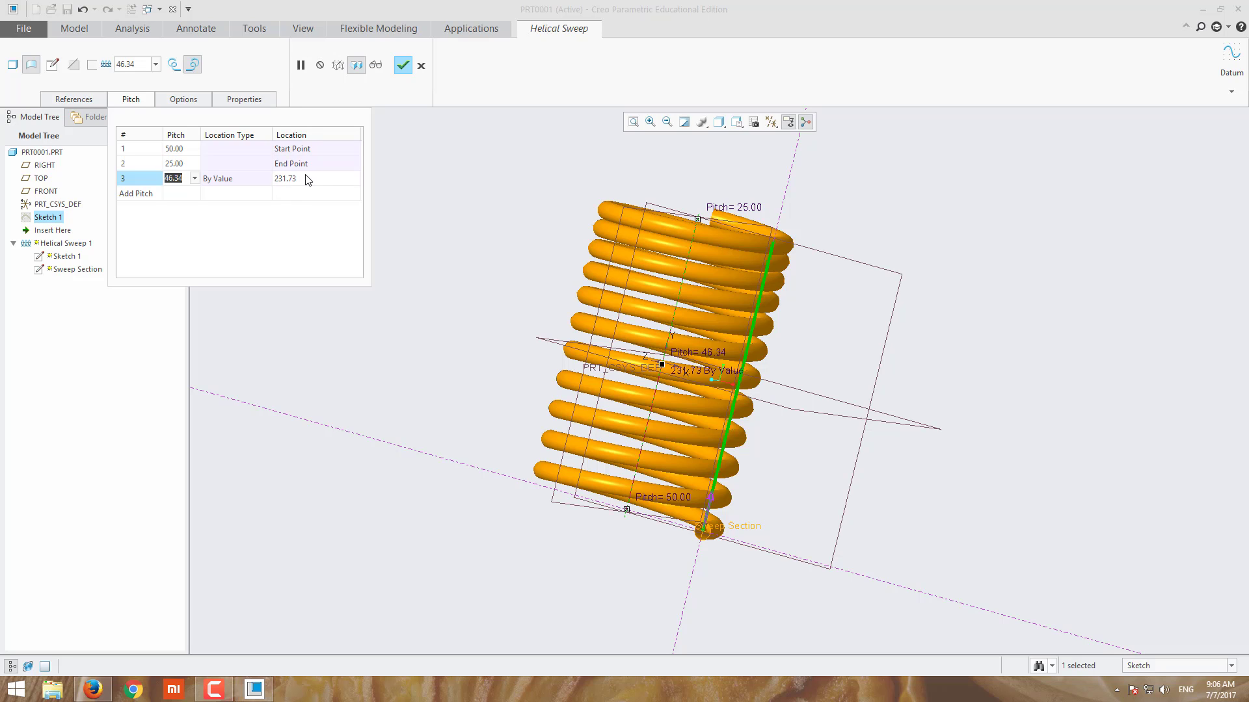
left_click(407, 227)
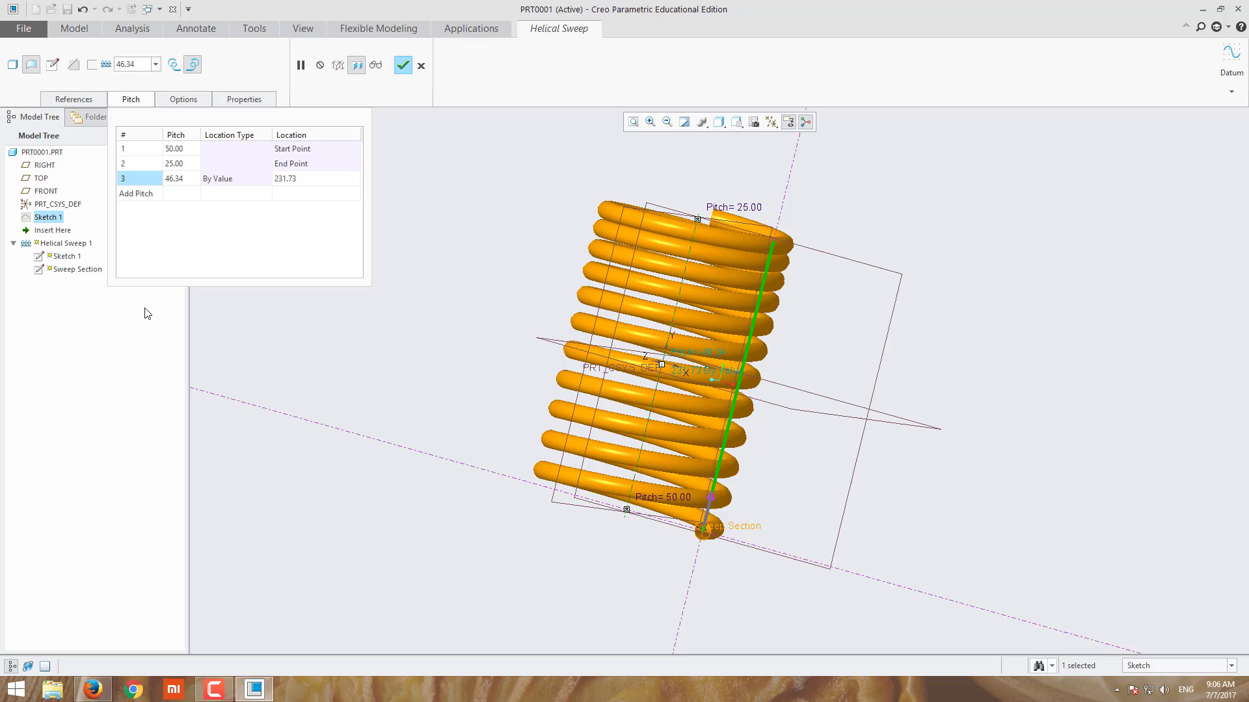
Turn on capped ends, keep the sweep as a solid, and refit the spring in view.
left_click(190, 102)
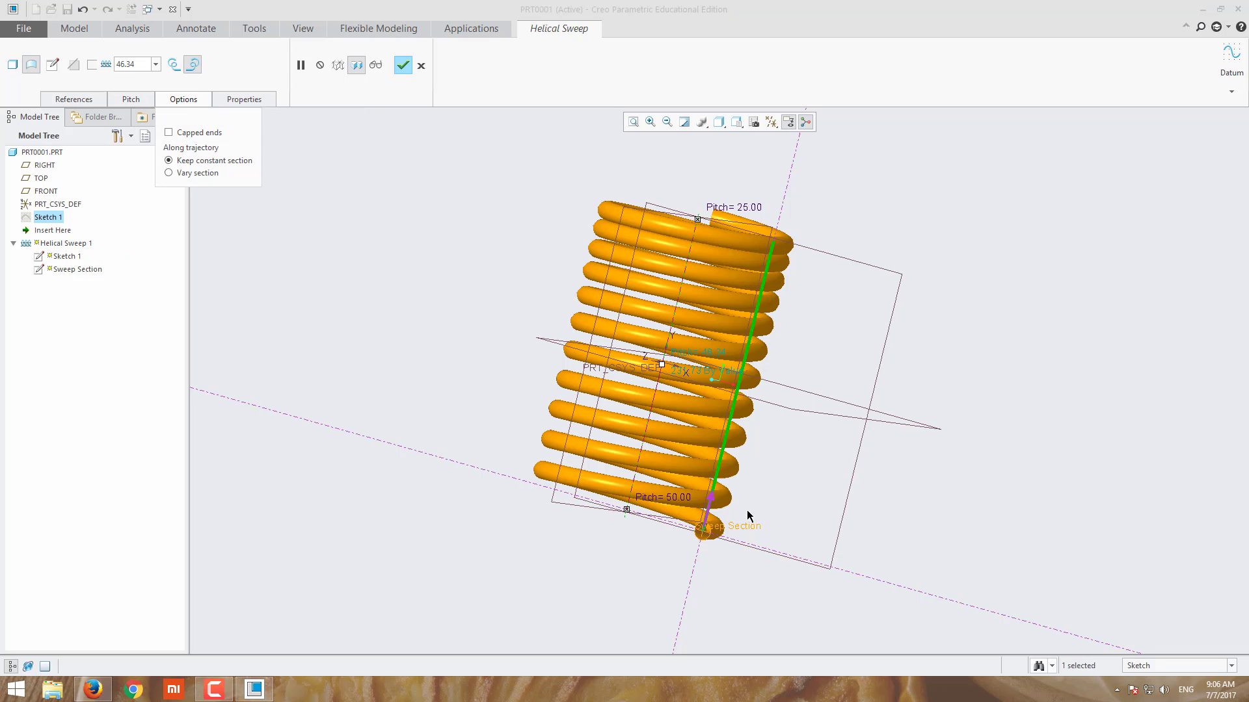
scroll(708, 528, "down", 5)
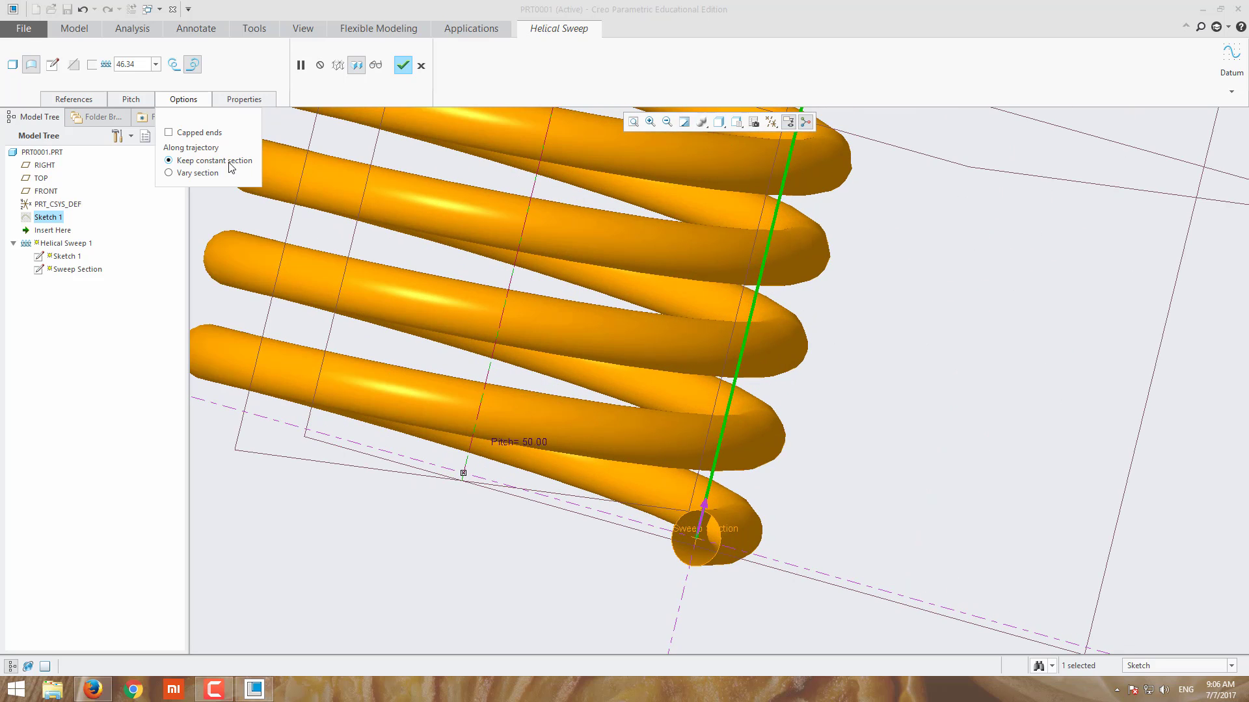
left_click(192, 134)
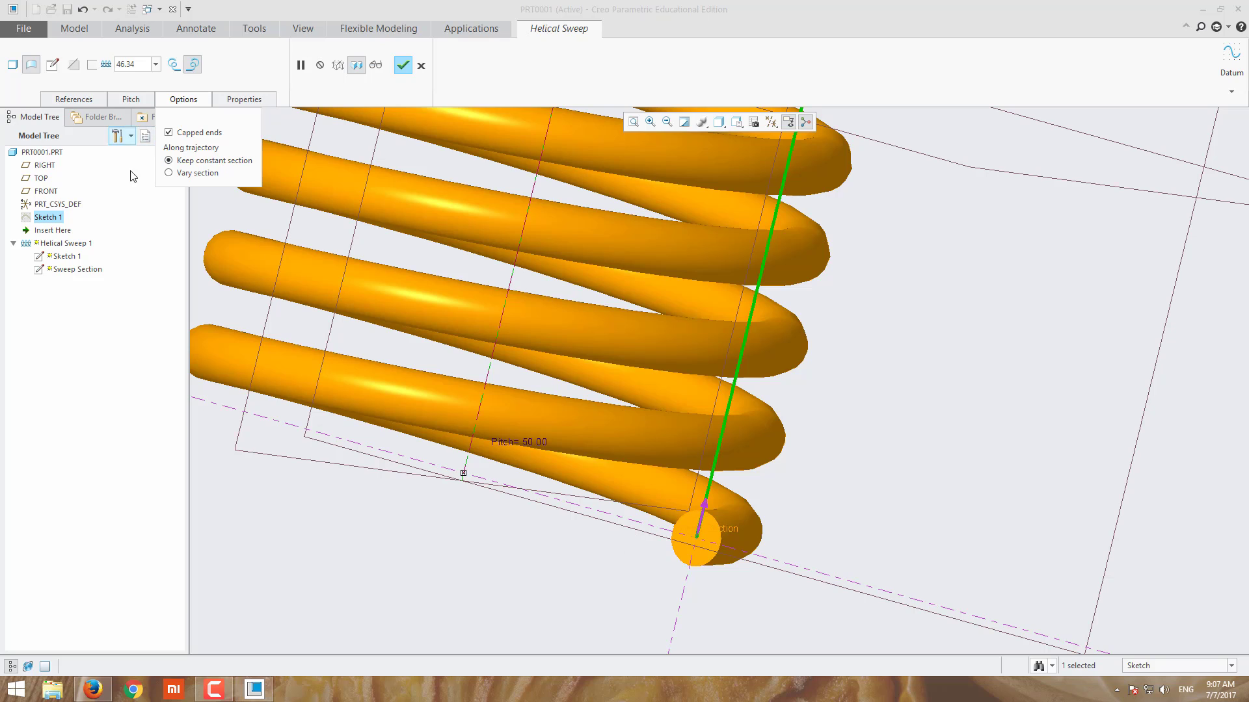
left_click(12, 64)
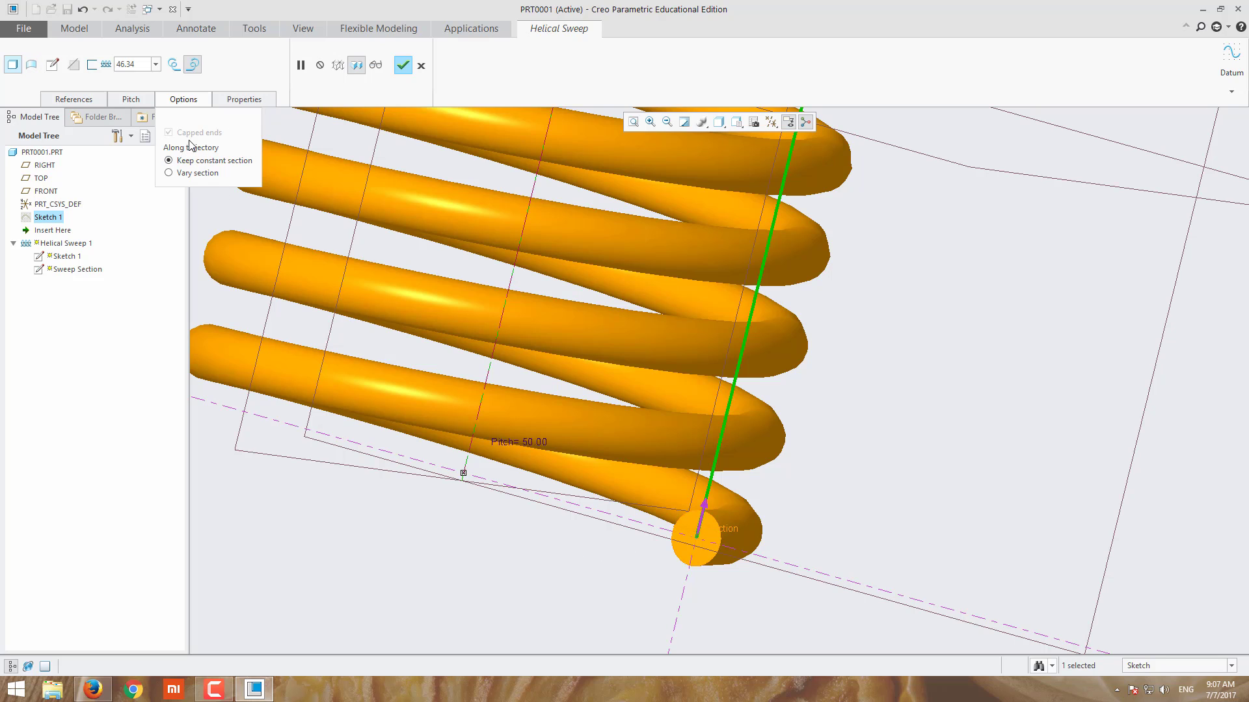
left_click(31, 66)
left_click(12, 66)
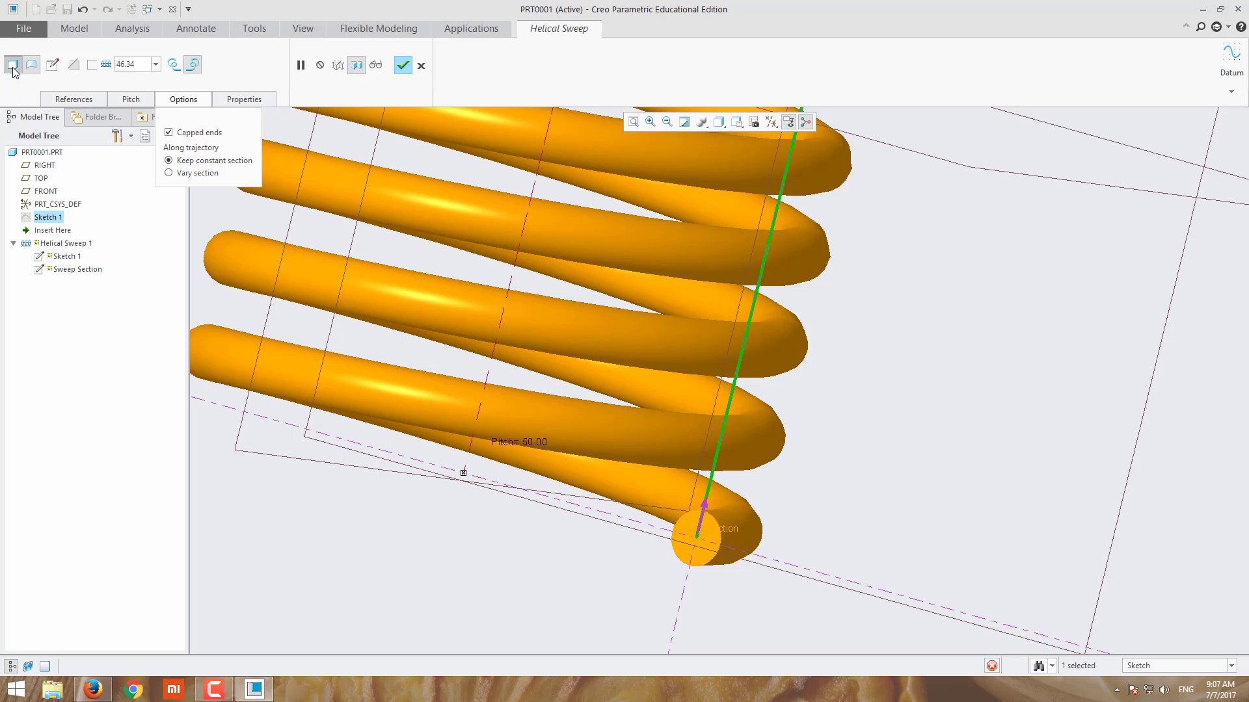
left_click(632, 122)
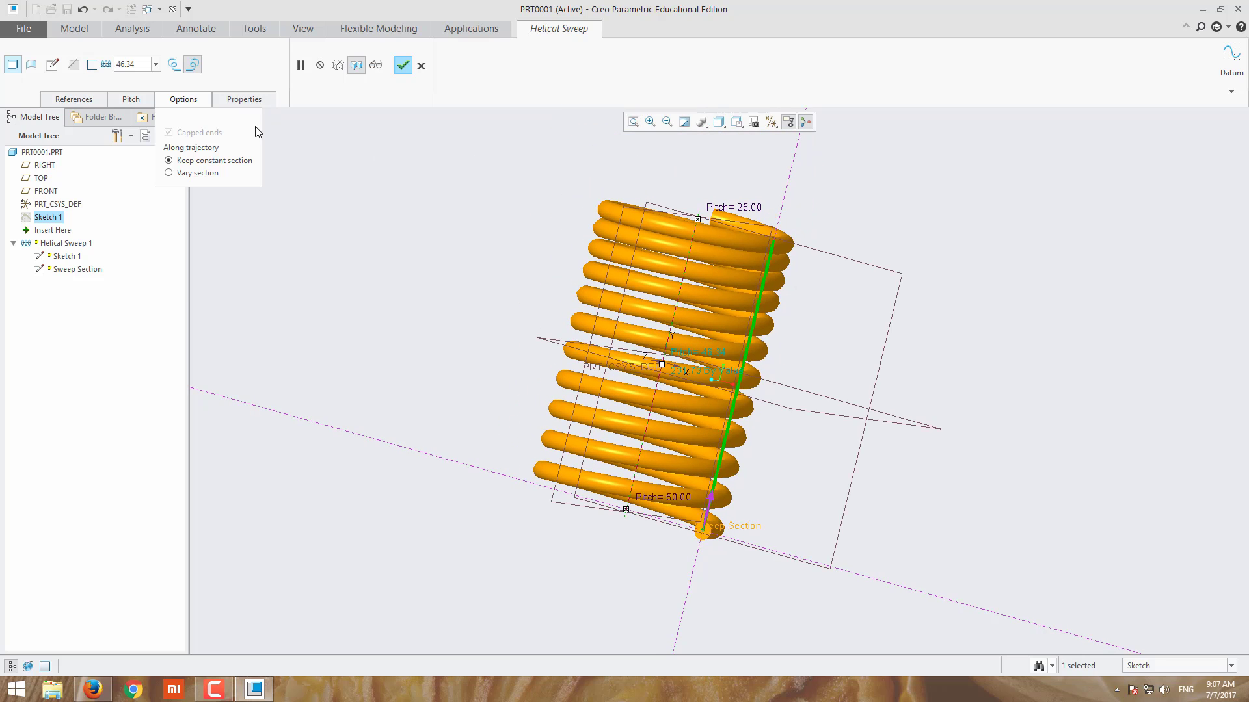
Make the coil left-handed after comparing it with right-handed winding.
left_click(174, 65)
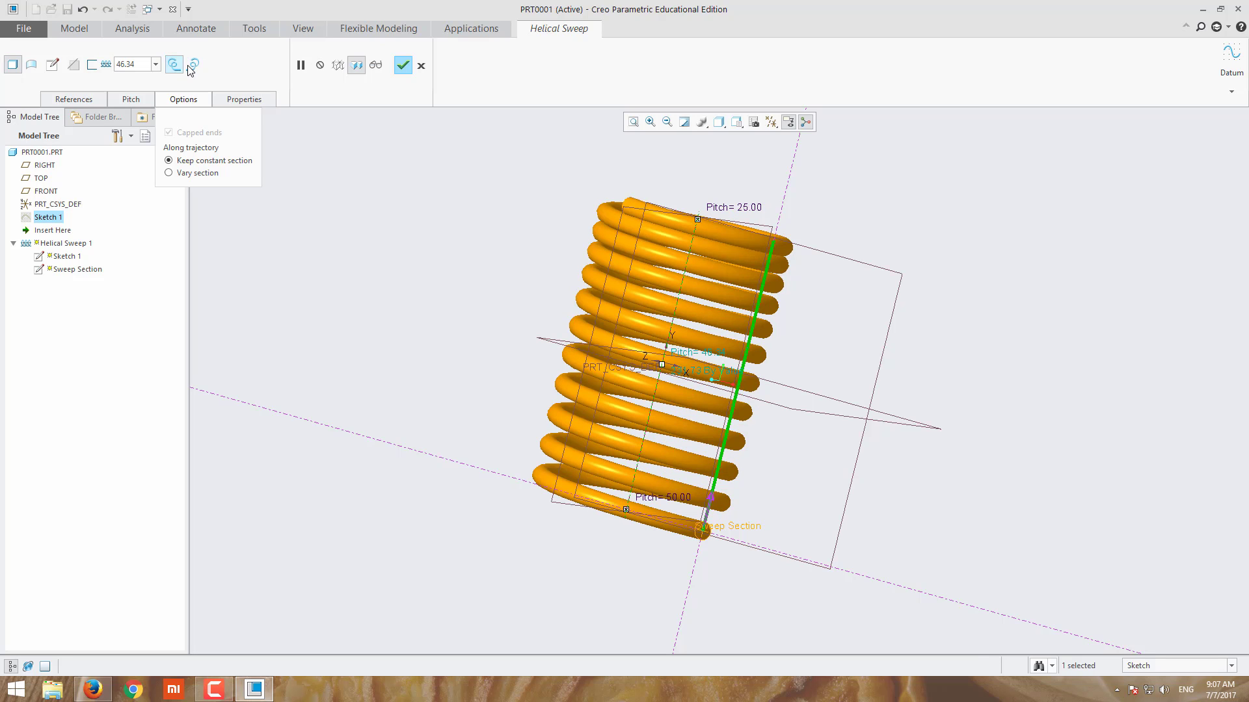
left_click(194, 66)
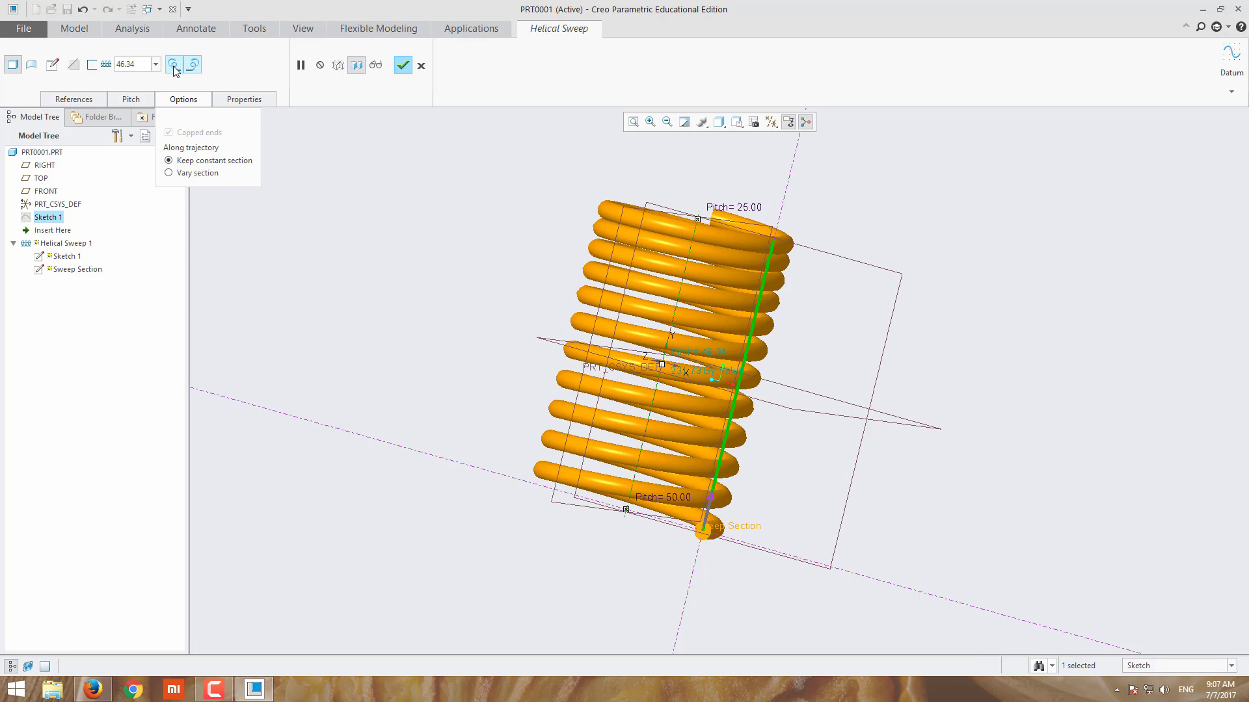
left_click(175, 65)
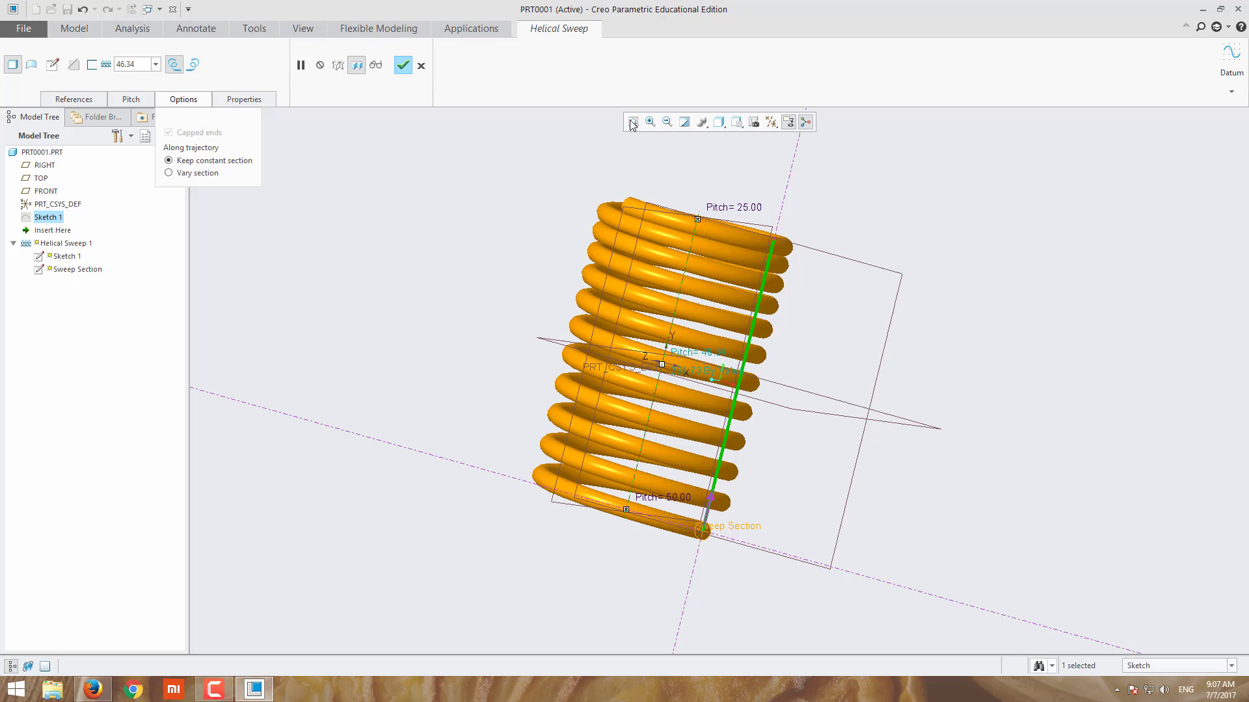
mouse_move(873, 218)
middle_mouse_down()
mouse_move(864, 271)
mouse_move(861, 231)
middle_mouse_up()
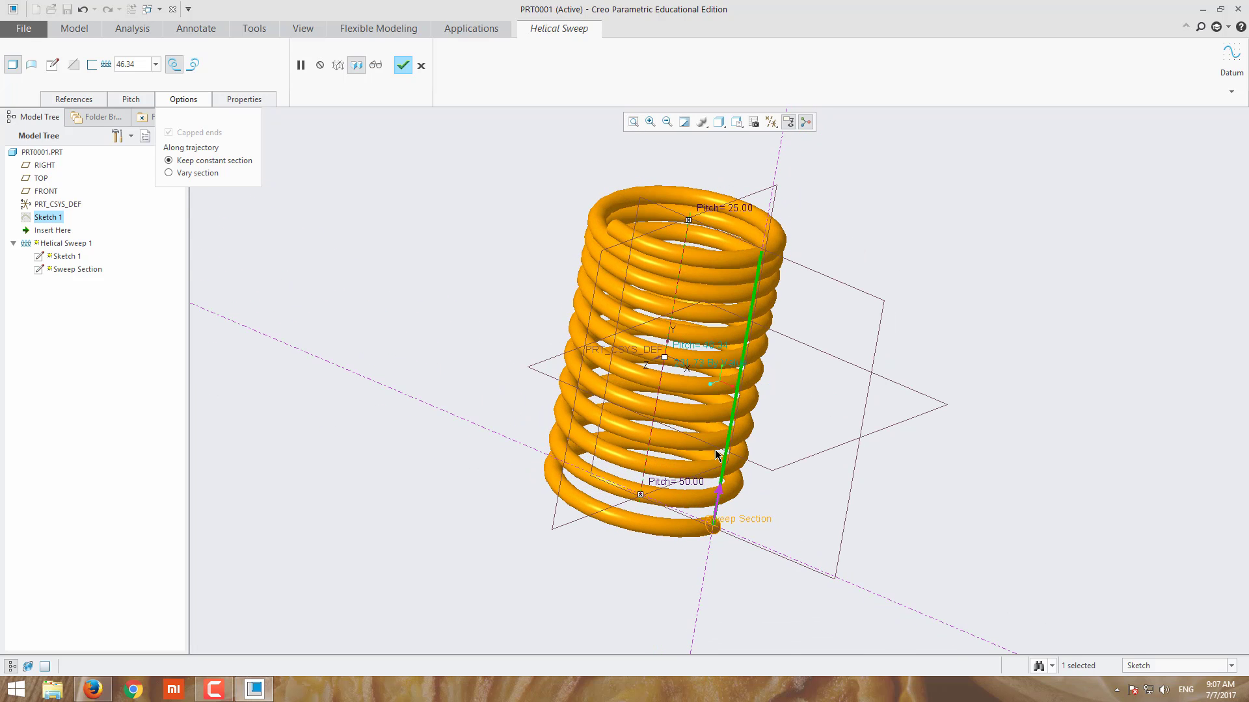
Start renaming Sketch 1 in the Model Tree, then cancel without changing it.
right_click(46, 222)
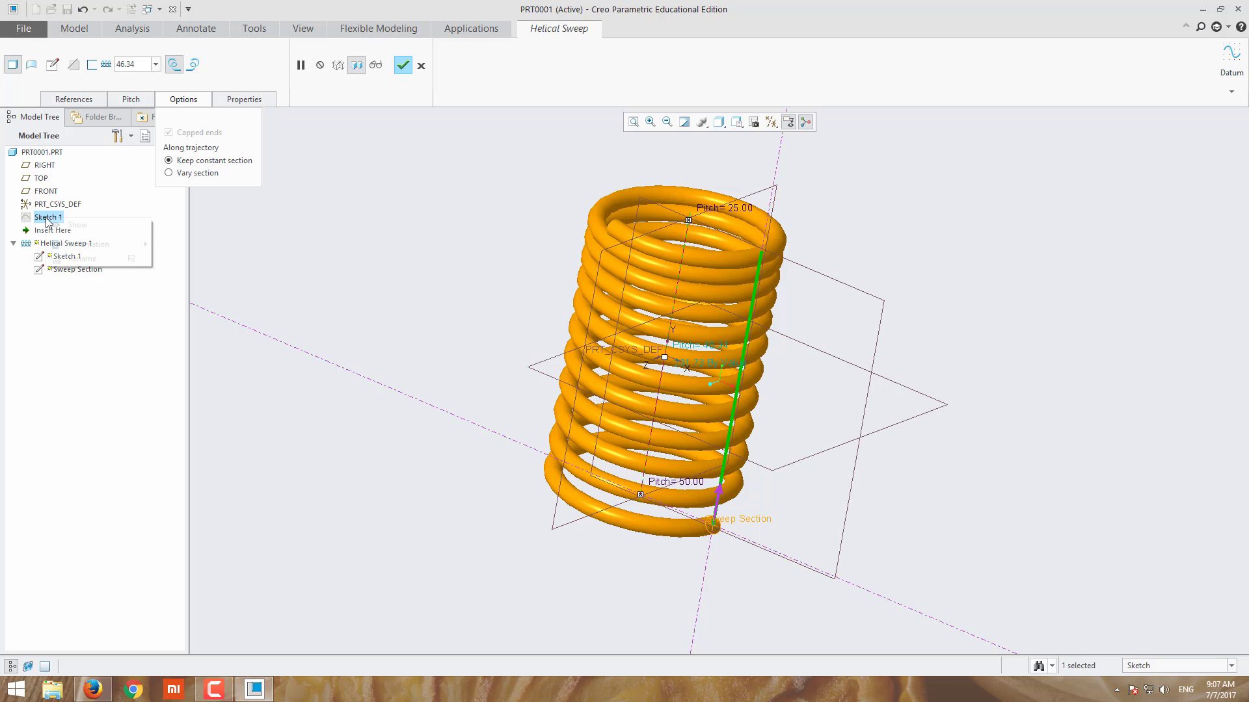
left_click(356, 195)
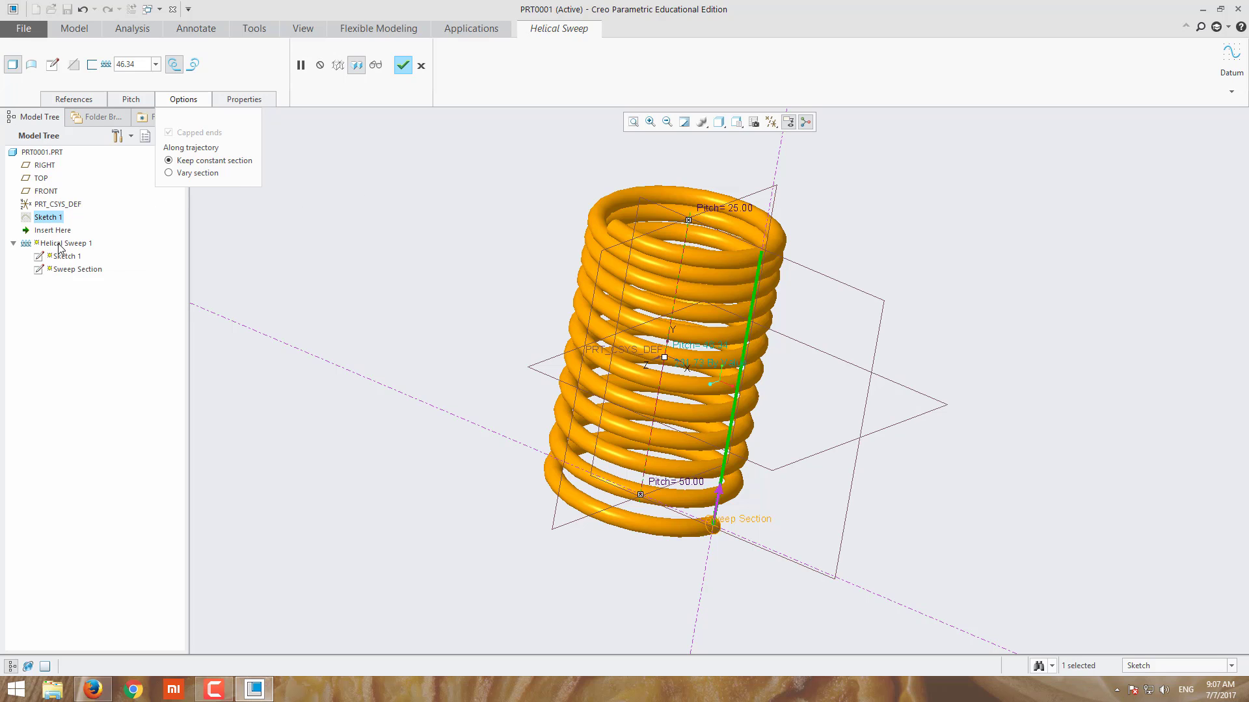
double_click(47, 219)
right_click(48, 217)
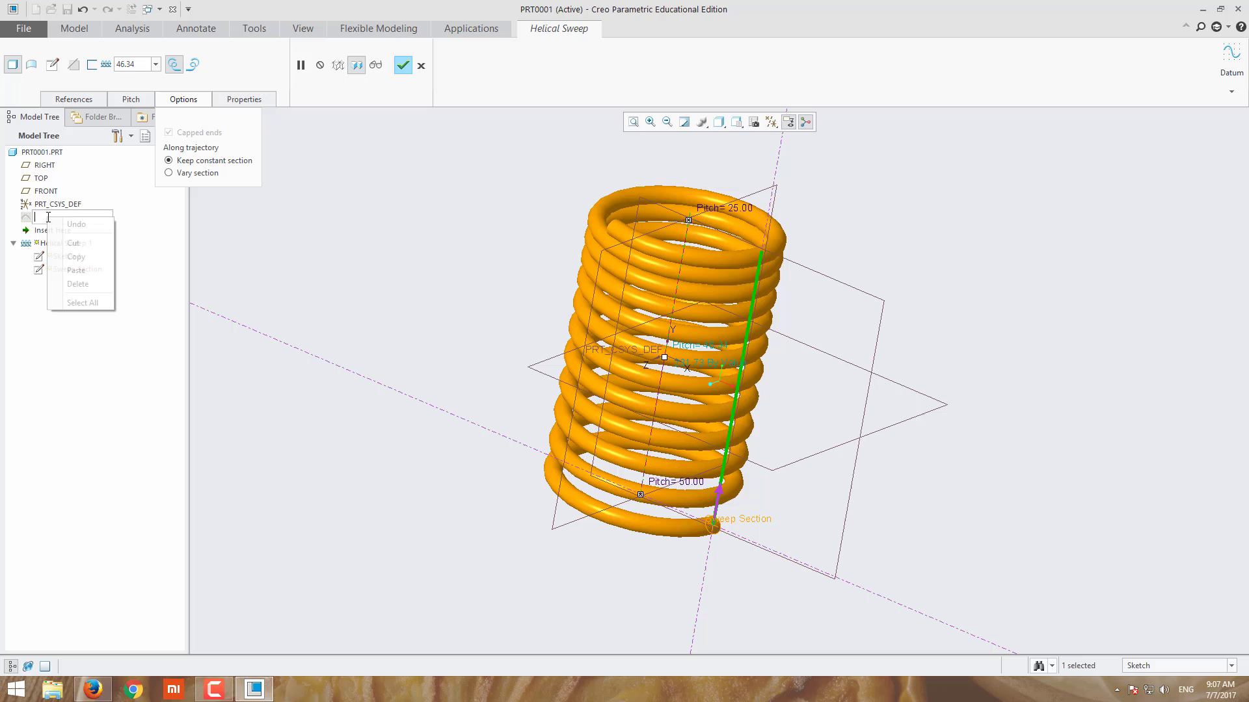
left_click(147, 224)
left_click(60, 231)
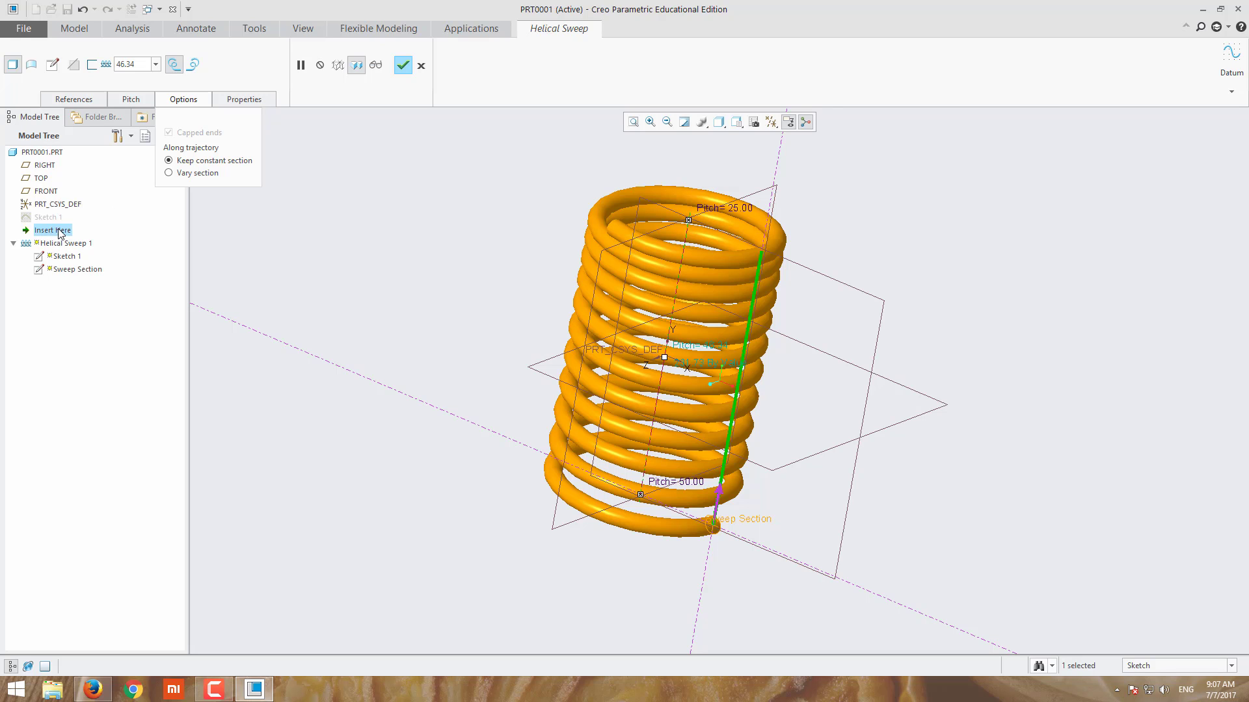
Confirm the redefined sweep and hide all datums by unchecking Select All in the filters.
left_click(403, 66)
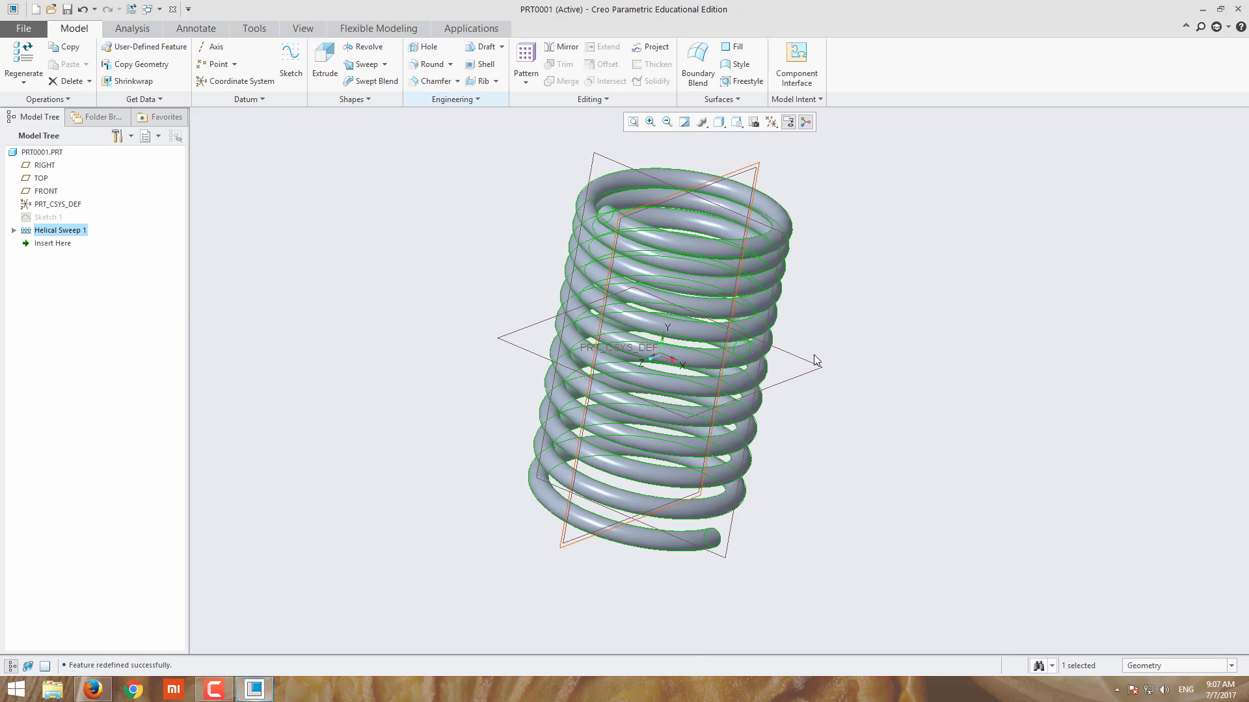
left_click(770, 122)
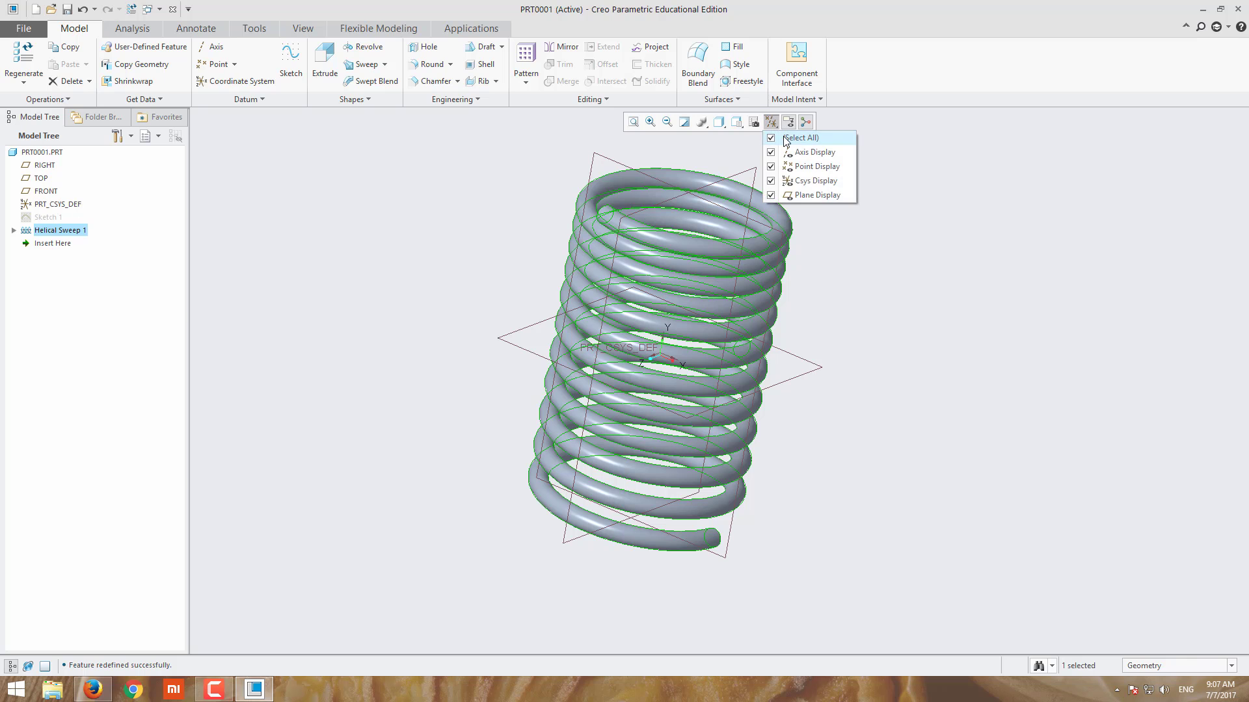
left_click(799, 138)
left_click(898, 328)
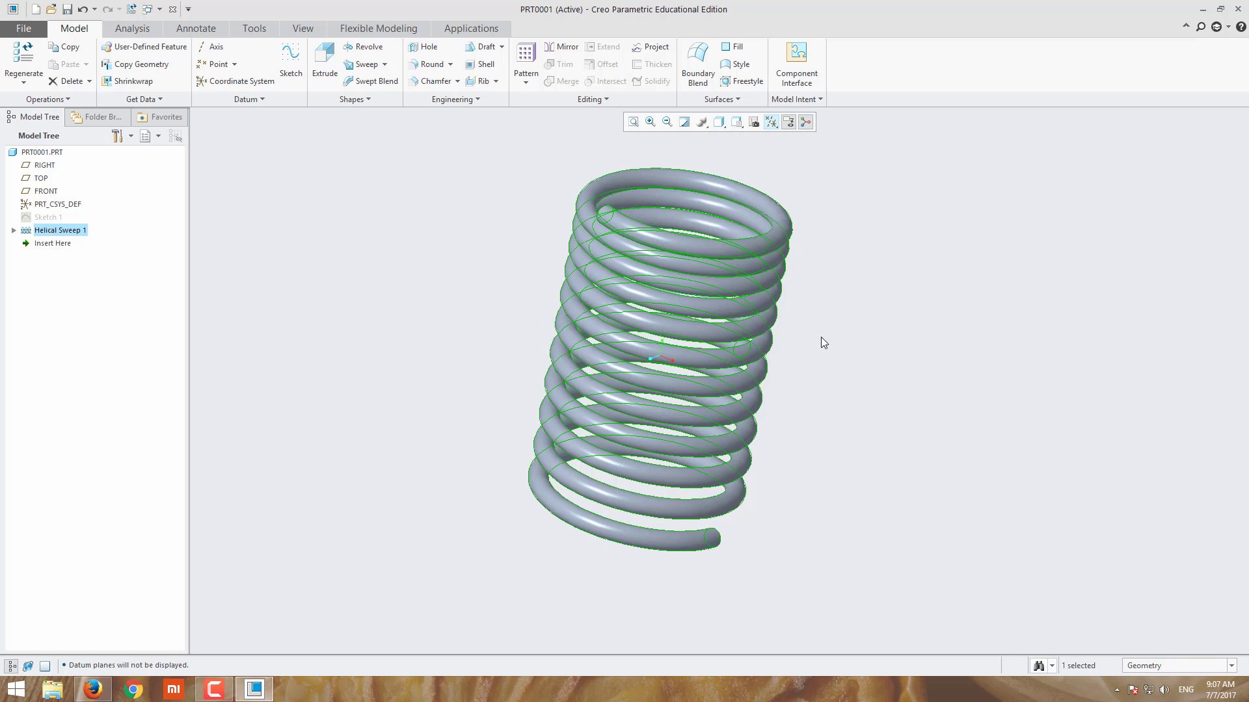
mouse_move(820, 343)
middle_mouse_down()
mouse_move(836, 301)
mouse_move(839, 325)
mouse_move(868, 301)
middle_mouse_up()
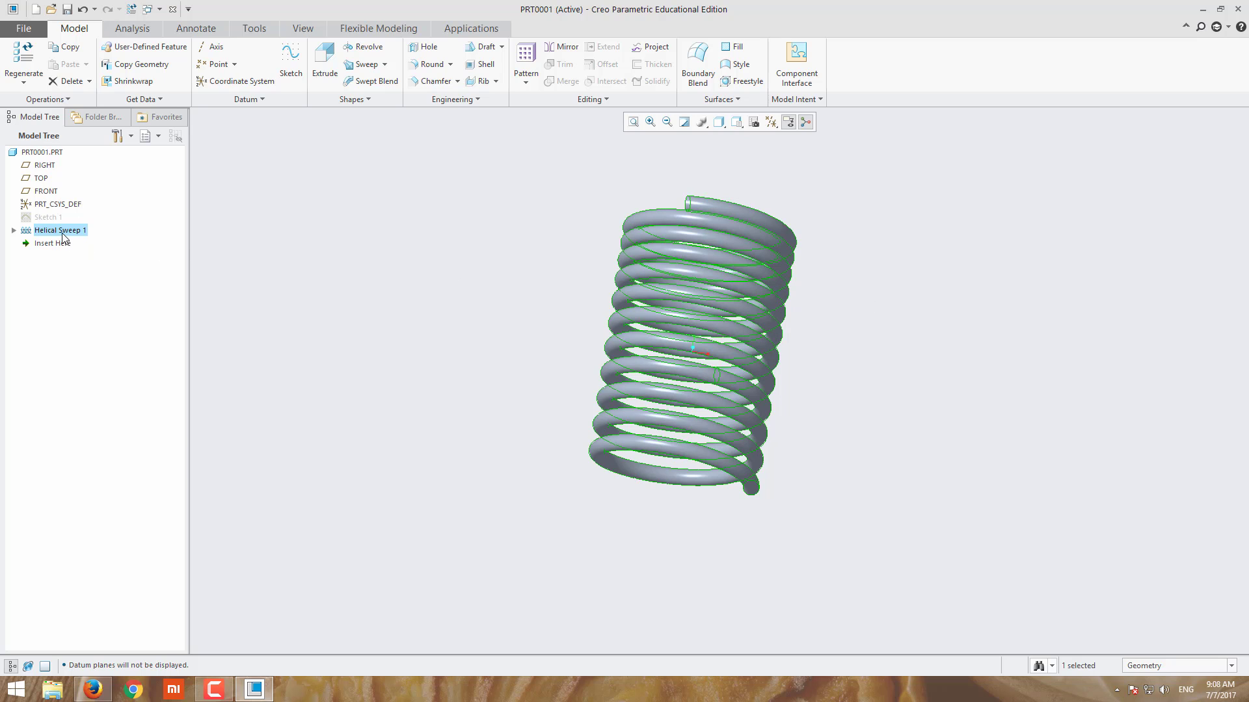
right_click(33, 218)
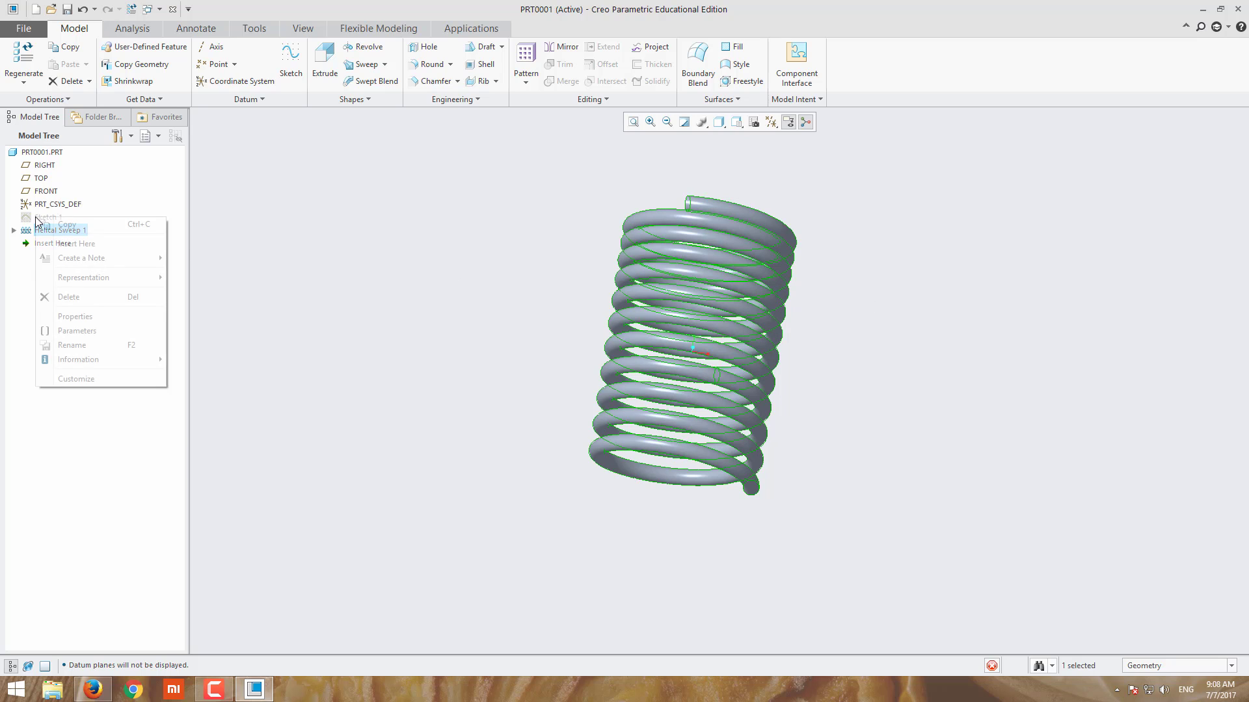
Edit Sketch 1 so its profile line sits 300.11 from the centreline, widening the coils.
left_click(59, 158)
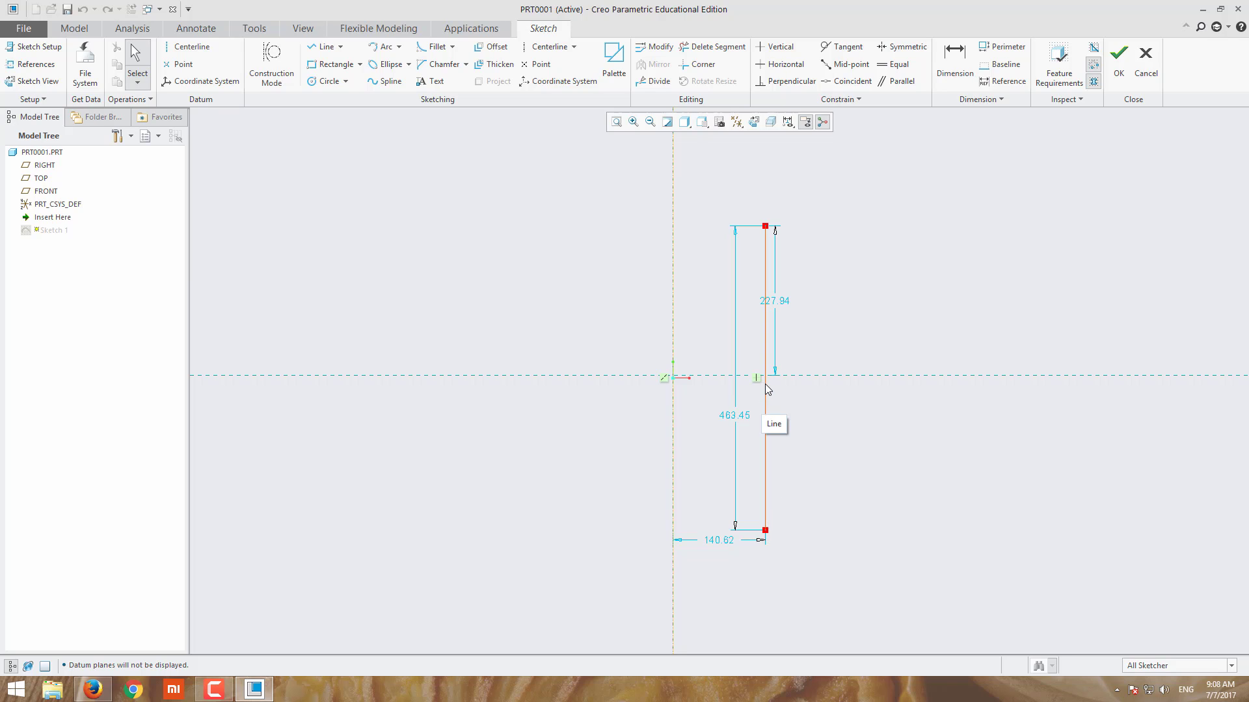
left_click_drag(765, 384, 869, 401)
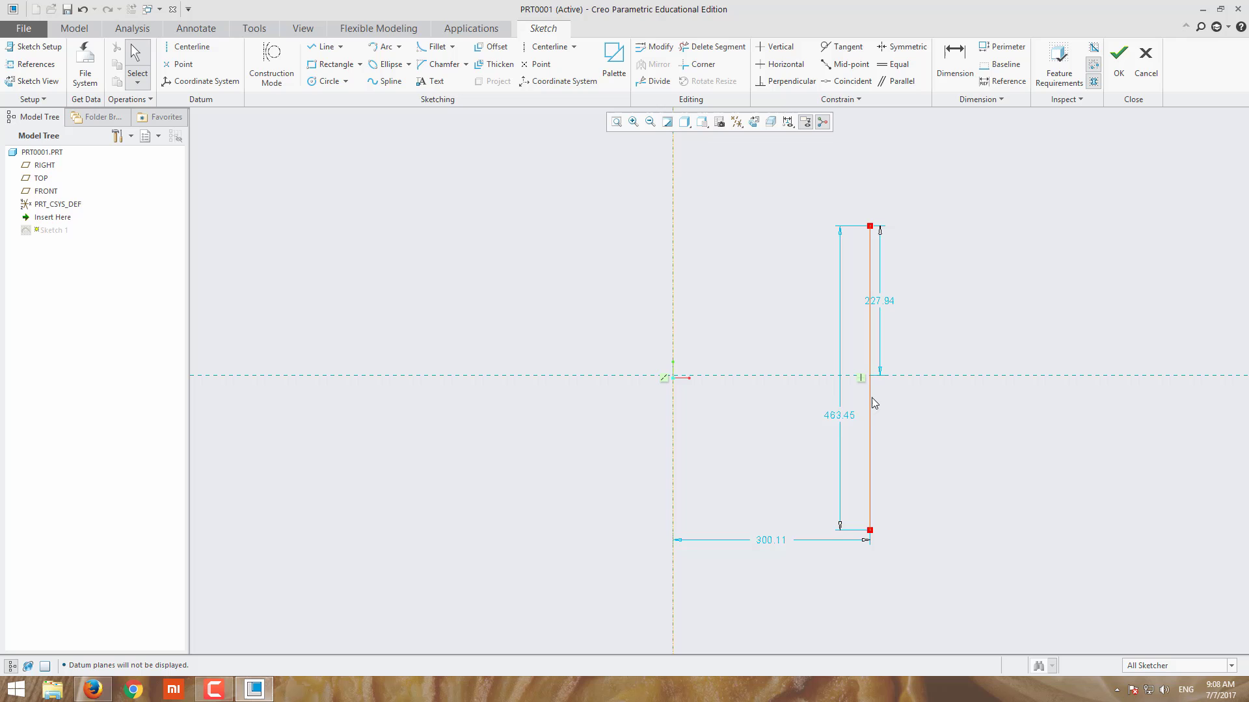
left_click(1118, 56)
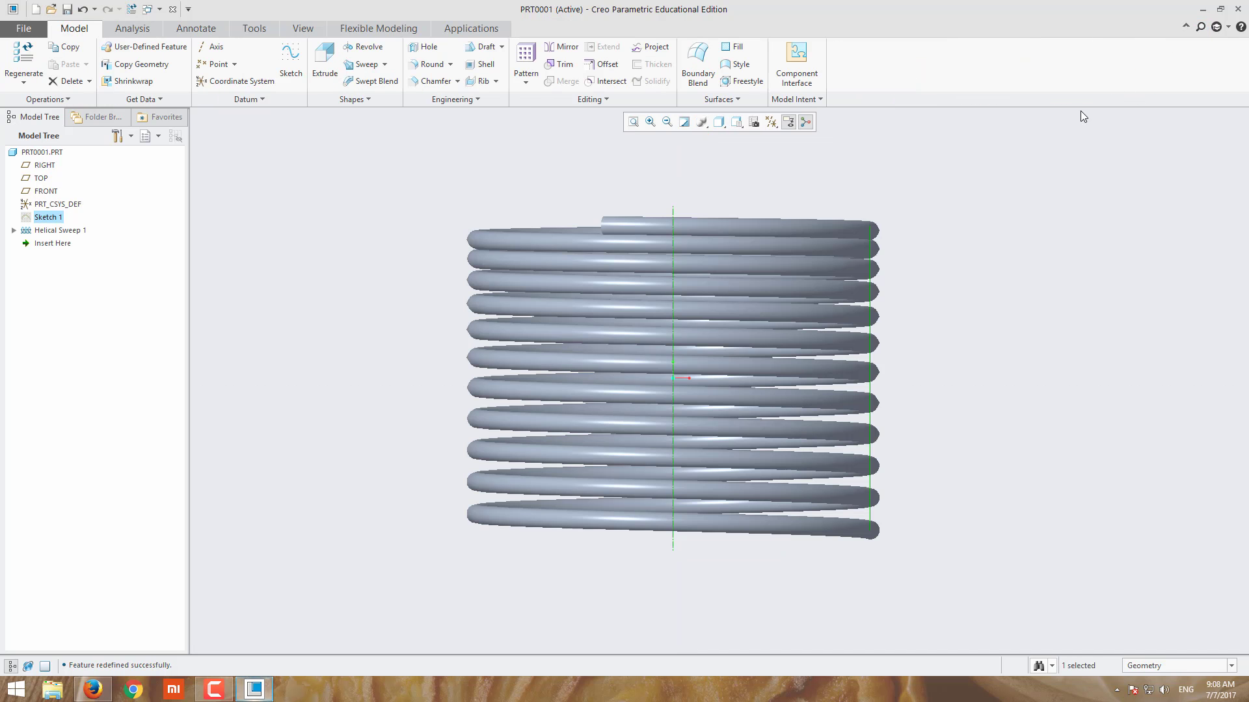
Move Sketch 1's profile line in to 100.84 from the centreline for a narrower spring.
mouse_move(978, 240)
middle_mouse_down()
mouse_move(973, 284)
mouse_move(1000, 234)
middle_mouse_up()
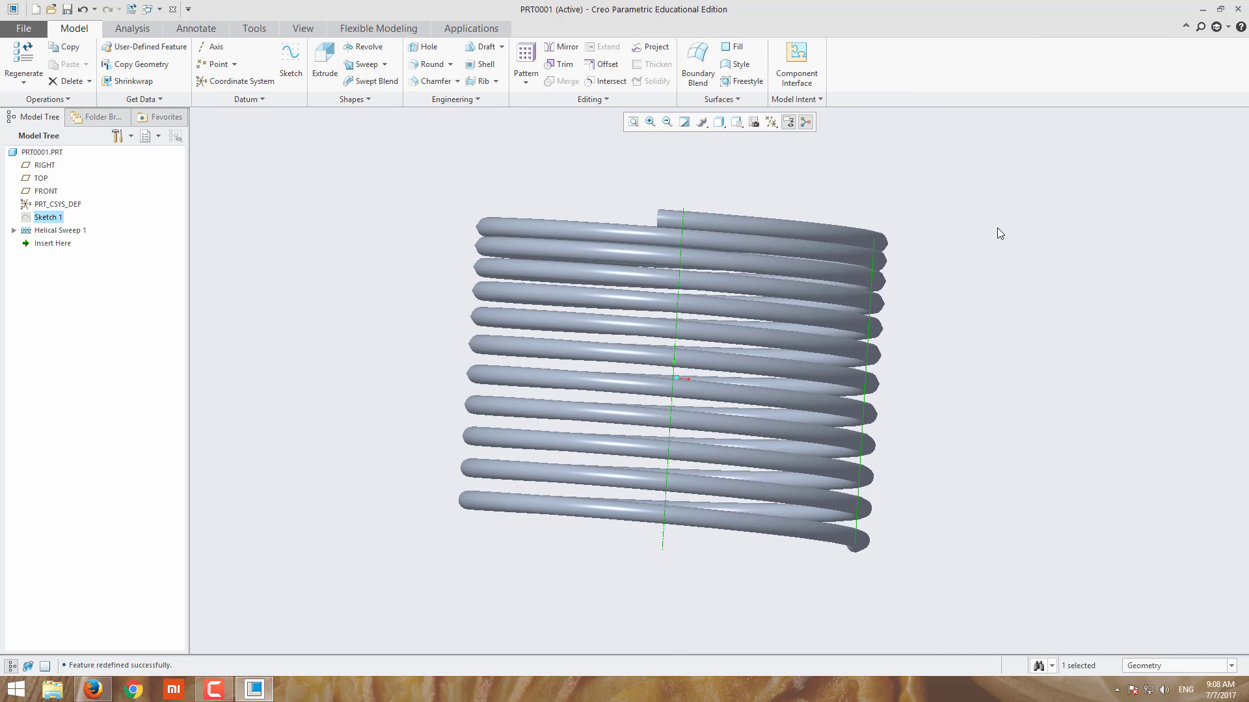
right_click(40, 223)
left_click(63, 171)
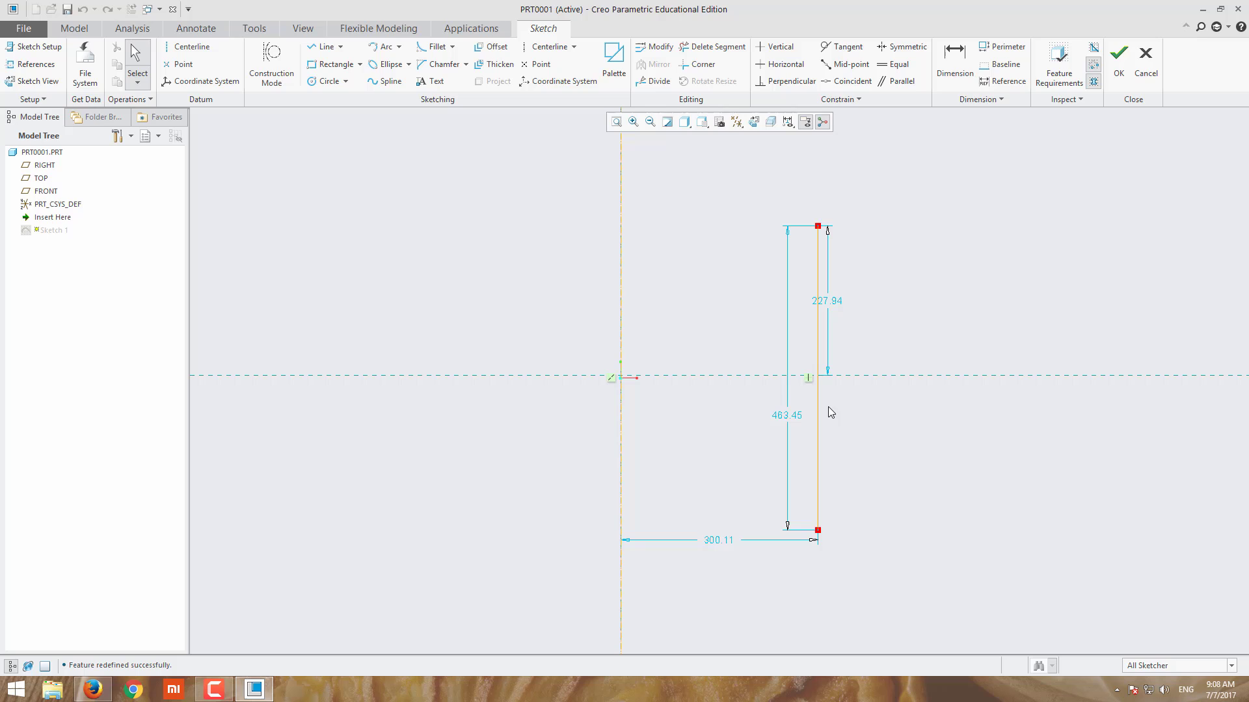
left_click_drag(817, 380, 687, 396)
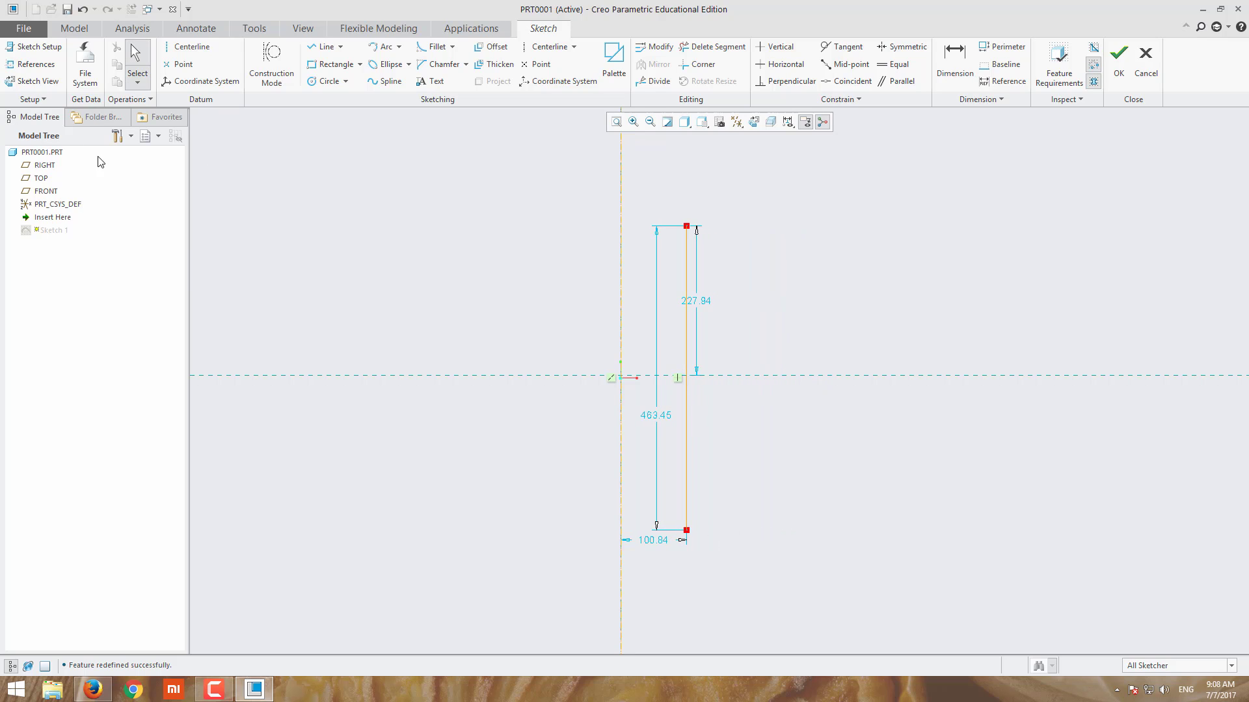
left_click(1119, 60)
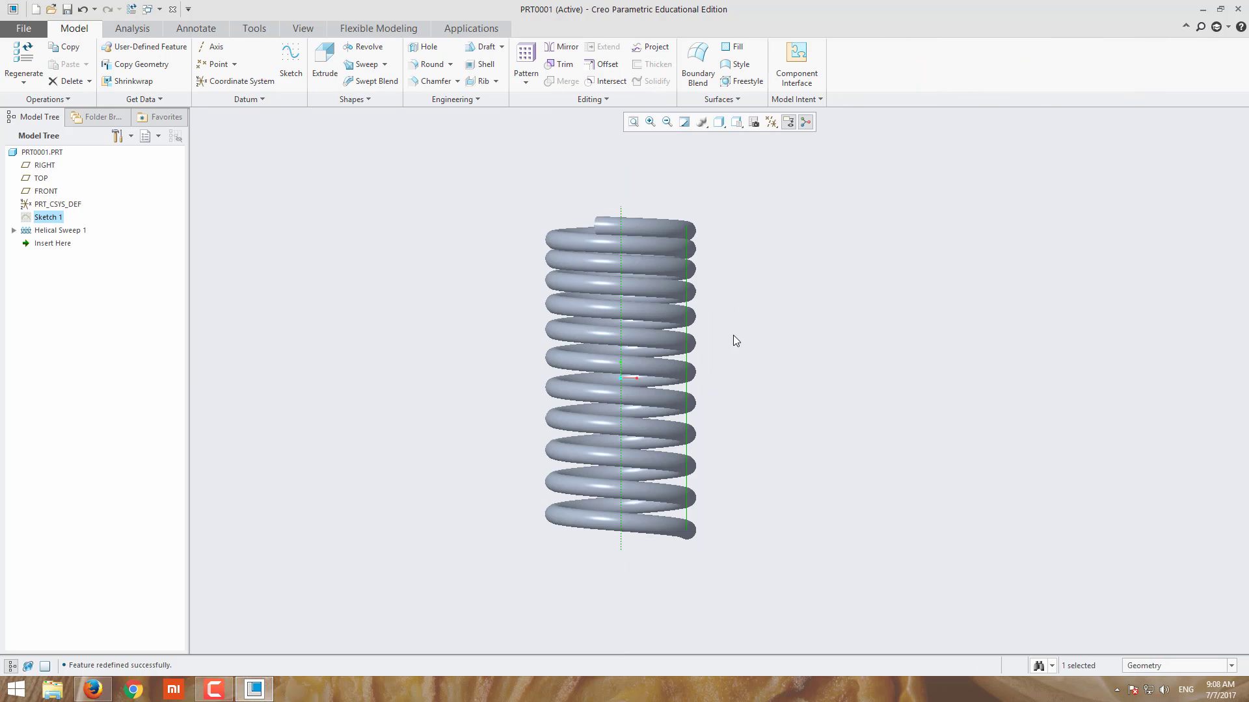